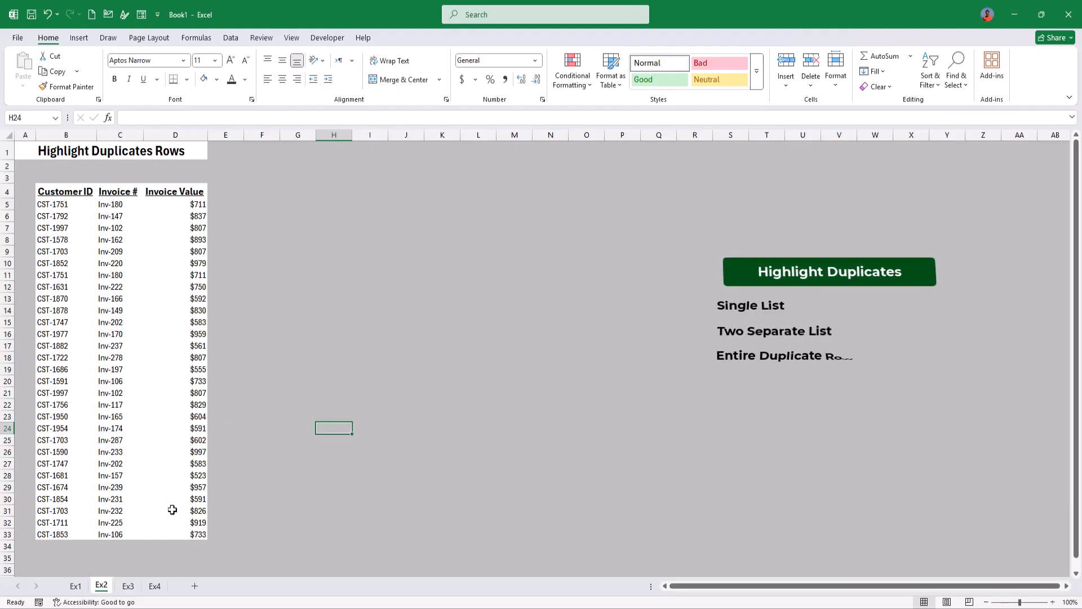
# Look through the Ex3 and Ex4 sheets and return to the Ex1 sheet.
pyautogui.click(128, 586)
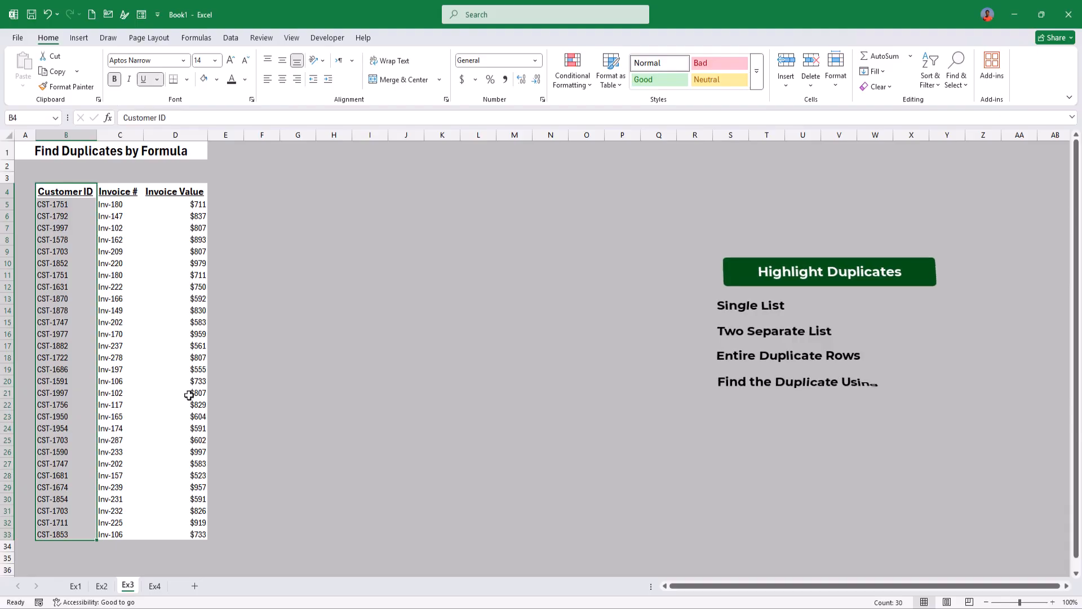
pyautogui.click(154, 586)
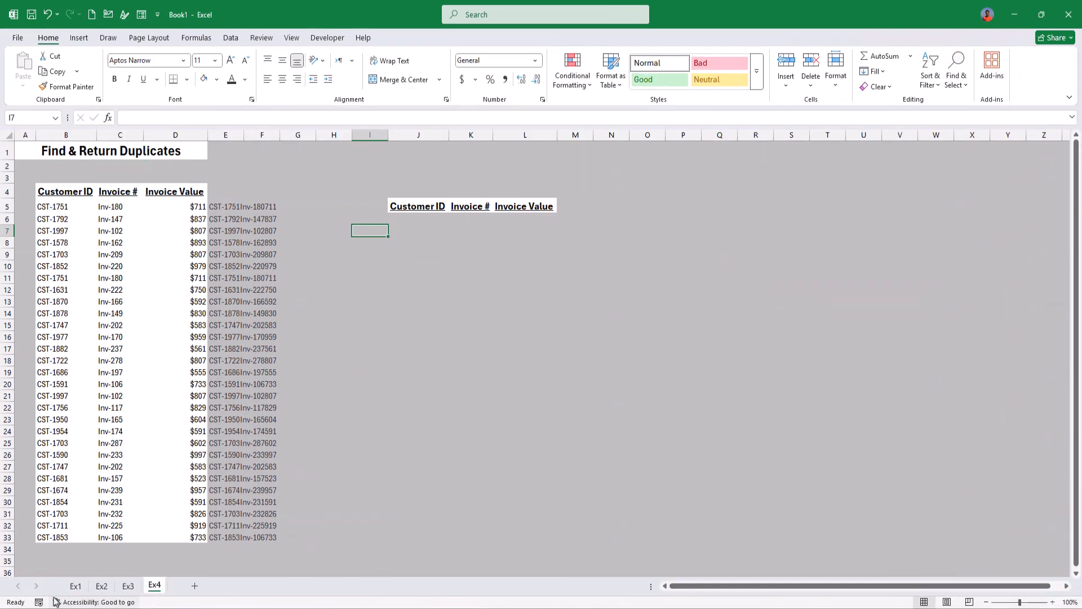
pyautogui.click(76, 585)
pyautogui.click(488, 163)
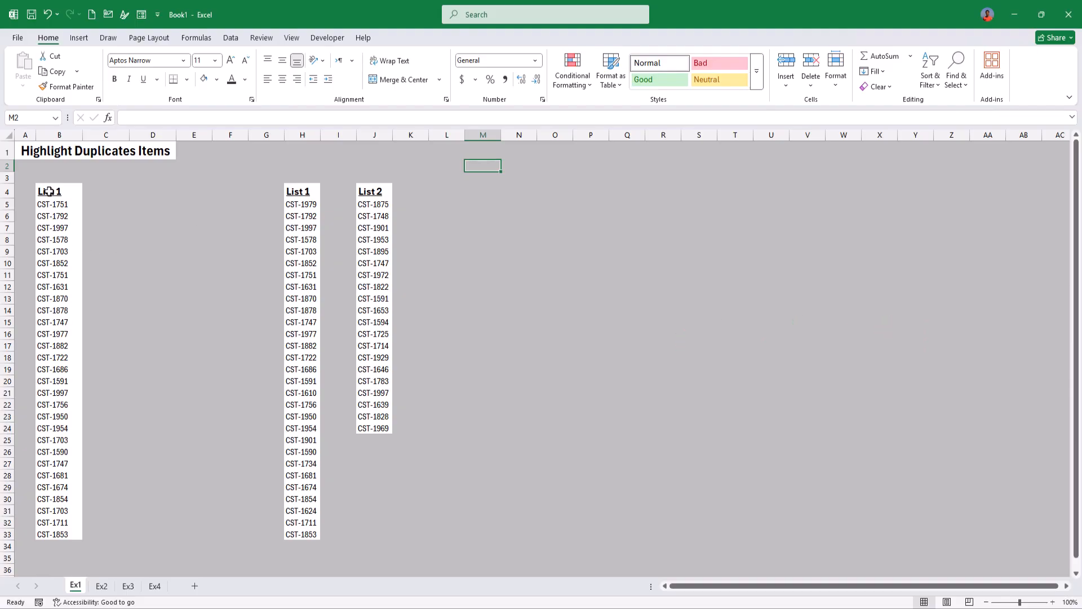
# Highlight the duplicate values in the first List 1, B5:B33, using Yellow Fill with Dark Yellow Text.
pyautogui.moveTo(67, 194); pyautogui.dragTo(76, 530)
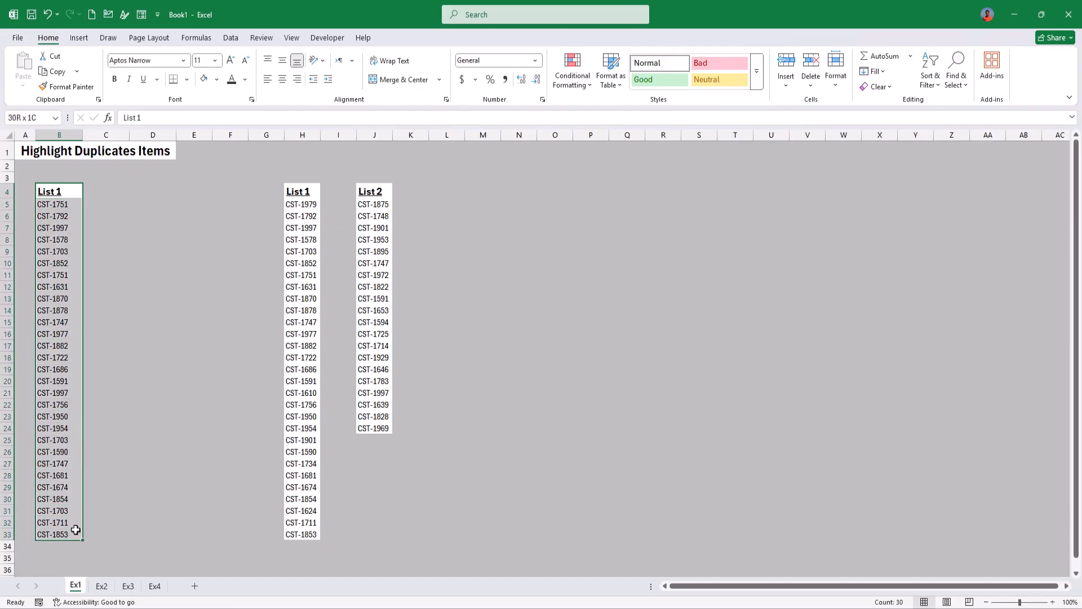
pyautogui.click(70, 204)
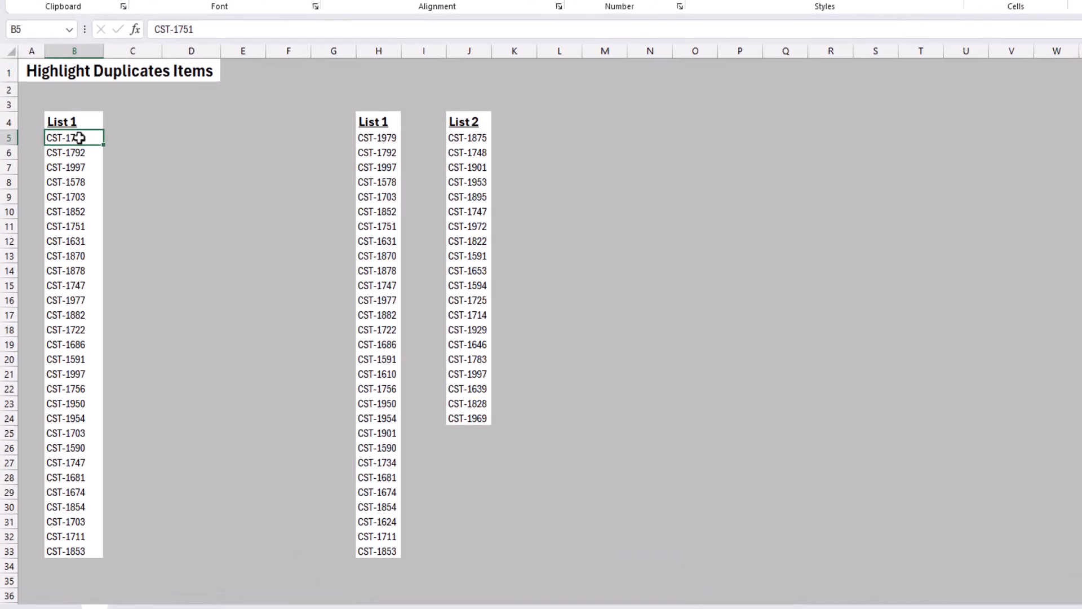
pyautogui.moveTo(79, 137); pyautogui.dragTo(88, 555)
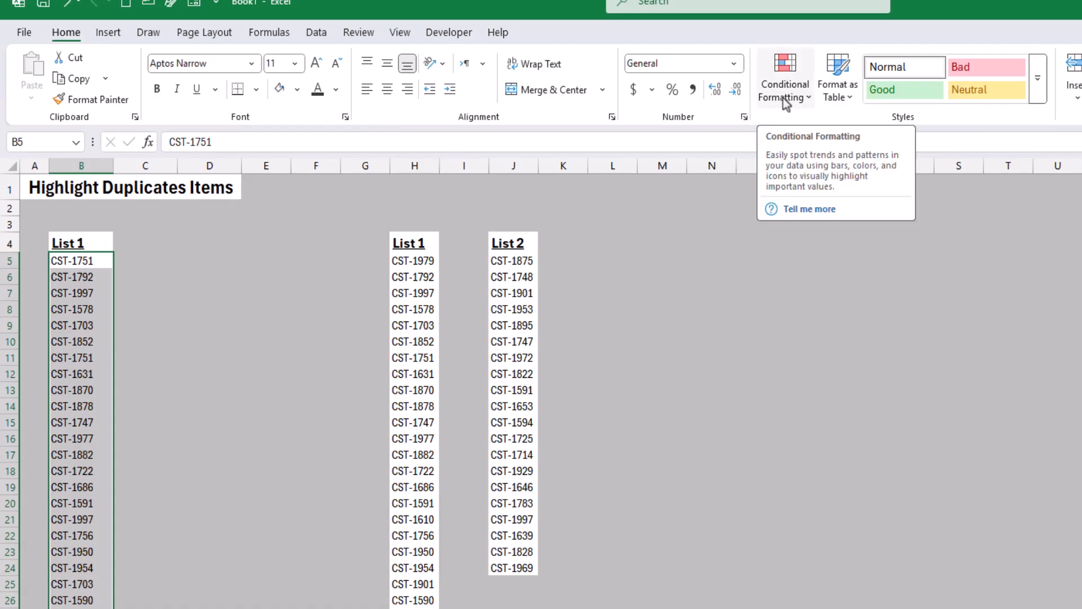
pyautogui.click(782, 102)
pyautogui.moveTo(807, 135)
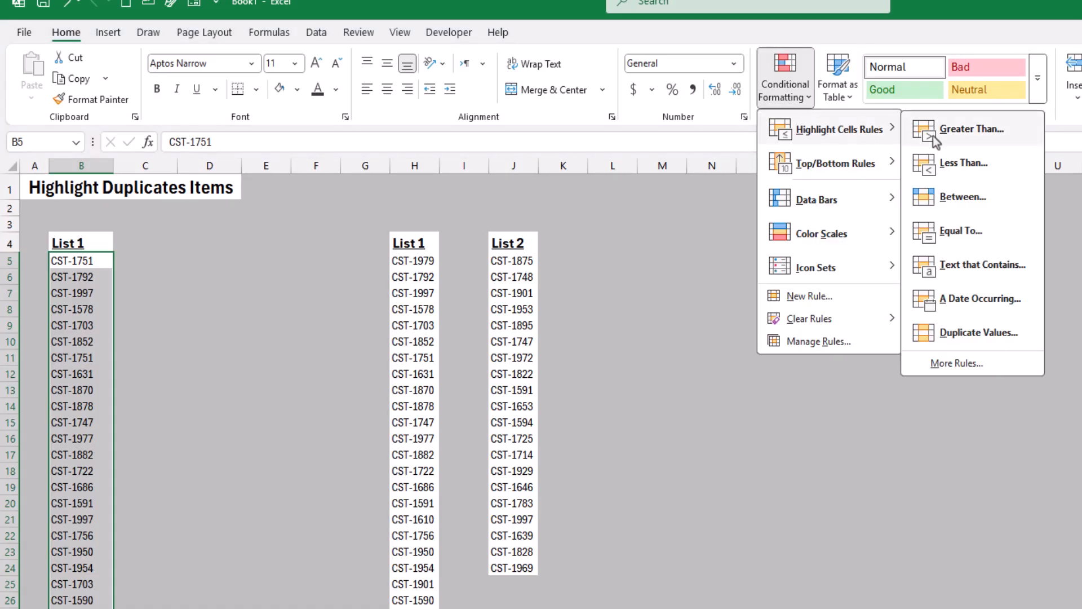
pyautogui.click(964, 345)
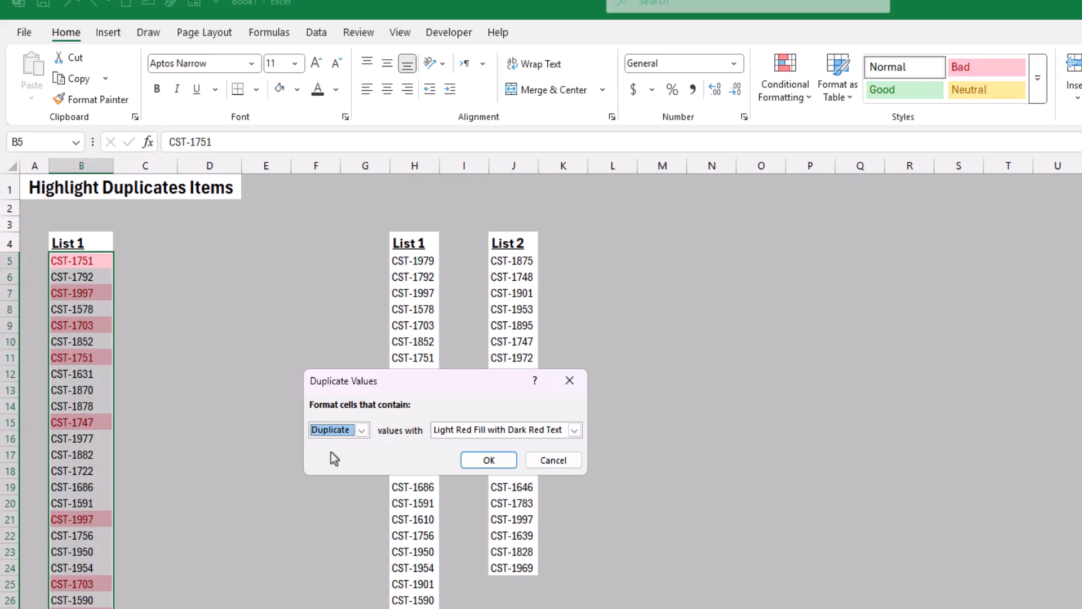
pyautogui.click(470, 437)
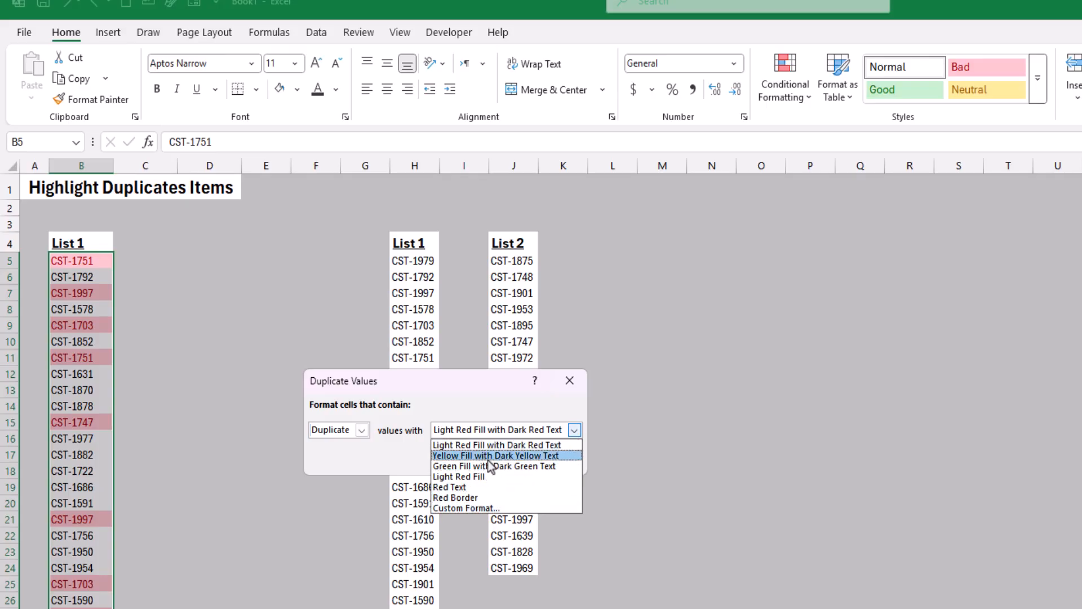
pyautogui.press('Escape')
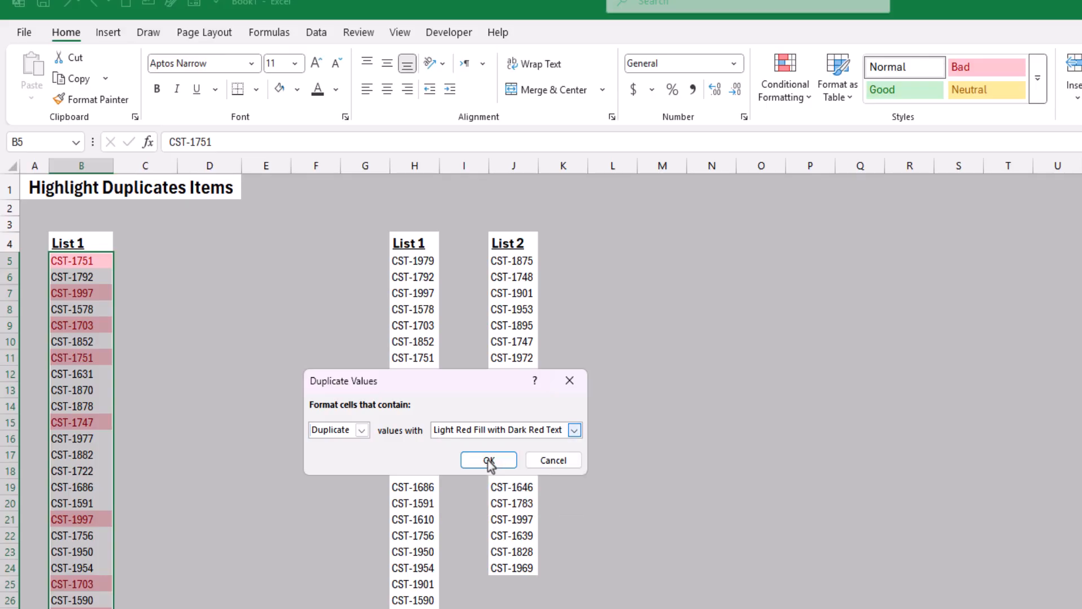
pyautogui.click(489, 461)
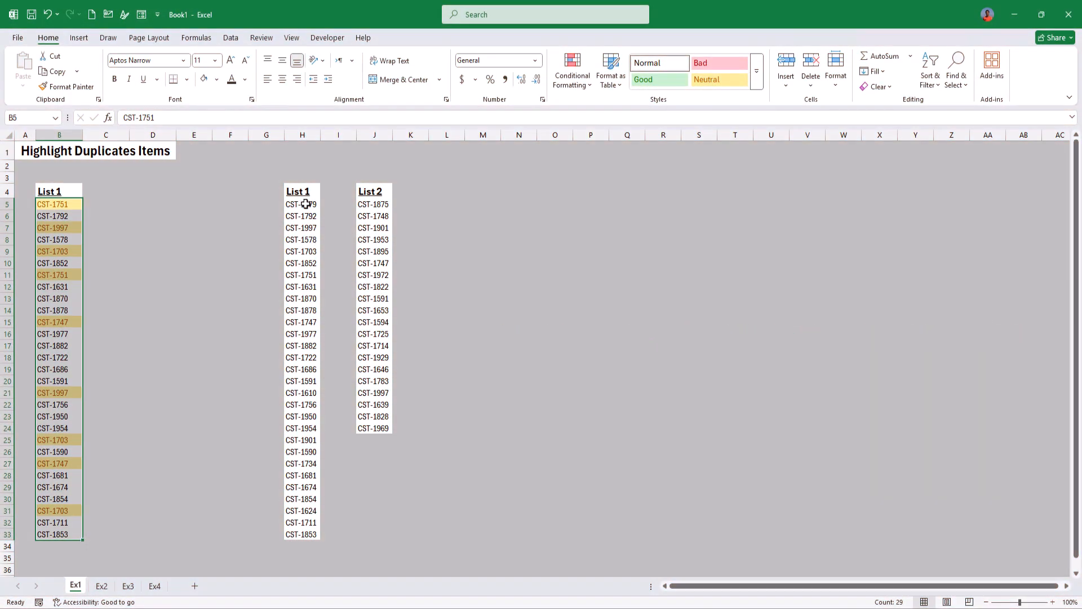
# Highlight duplicates across the two side-by-side lists, H5:H33 and J5:J24, using Light Red Fill with Dark Red Text.
pyautogui.moveTo(304, 204); pyautogui.dragTo(291, 534)
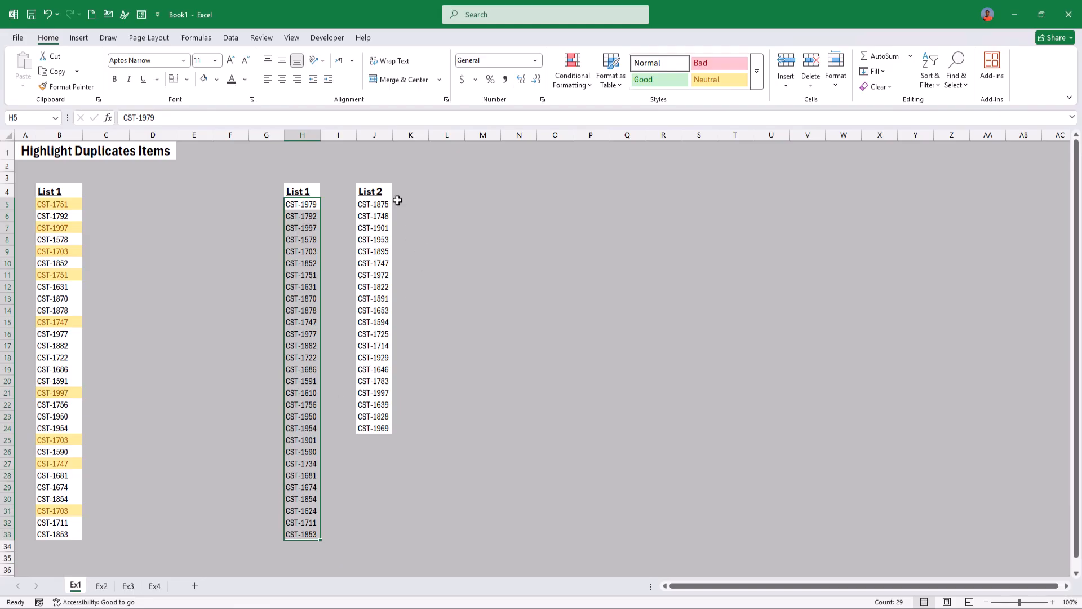
pyautogui.moveTo(383, 204); pyautogui.dragTo(370, 428)
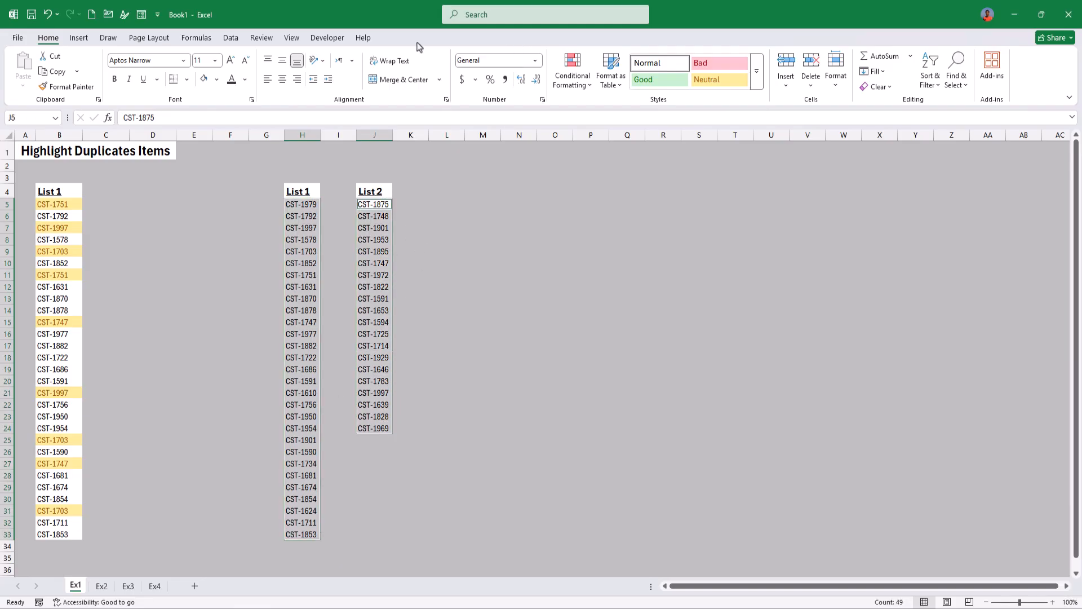
pyautogui.click(564, 84)
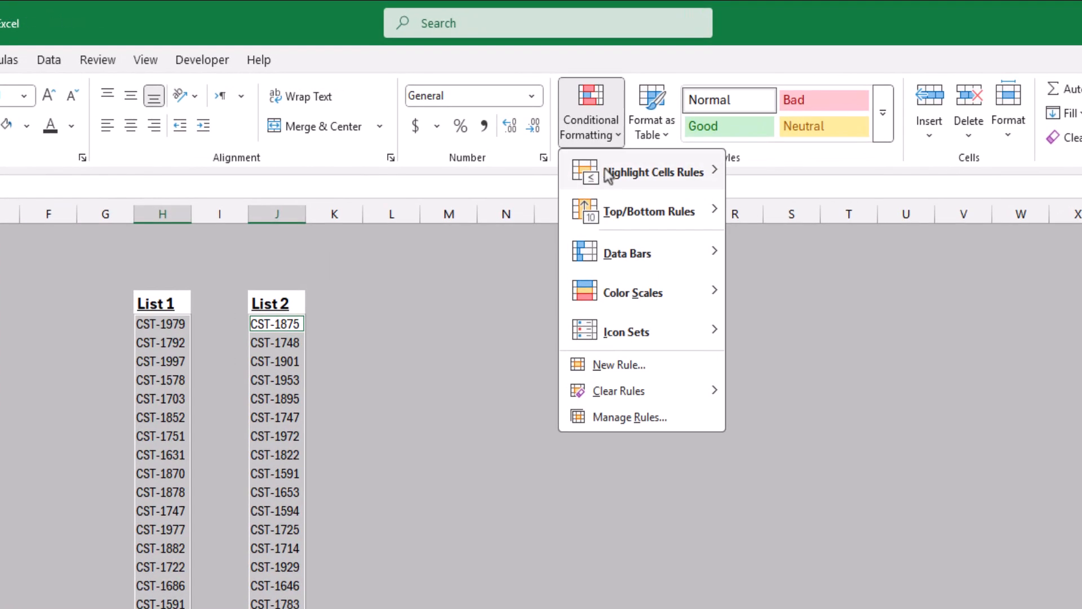
pyautogui.moveTo(601, 116)
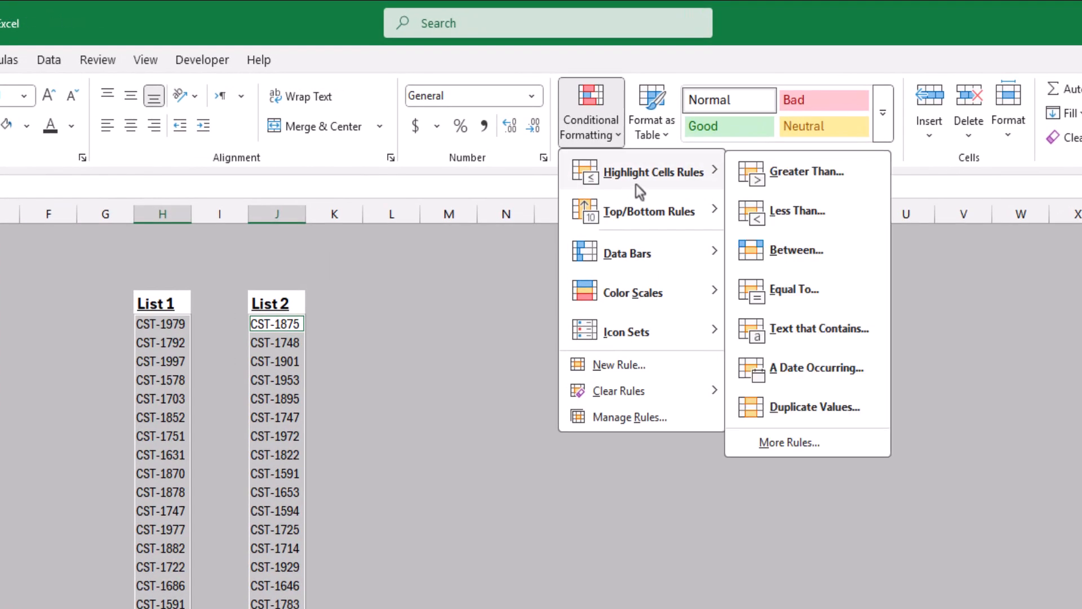
pyautogui.click(778, 404)
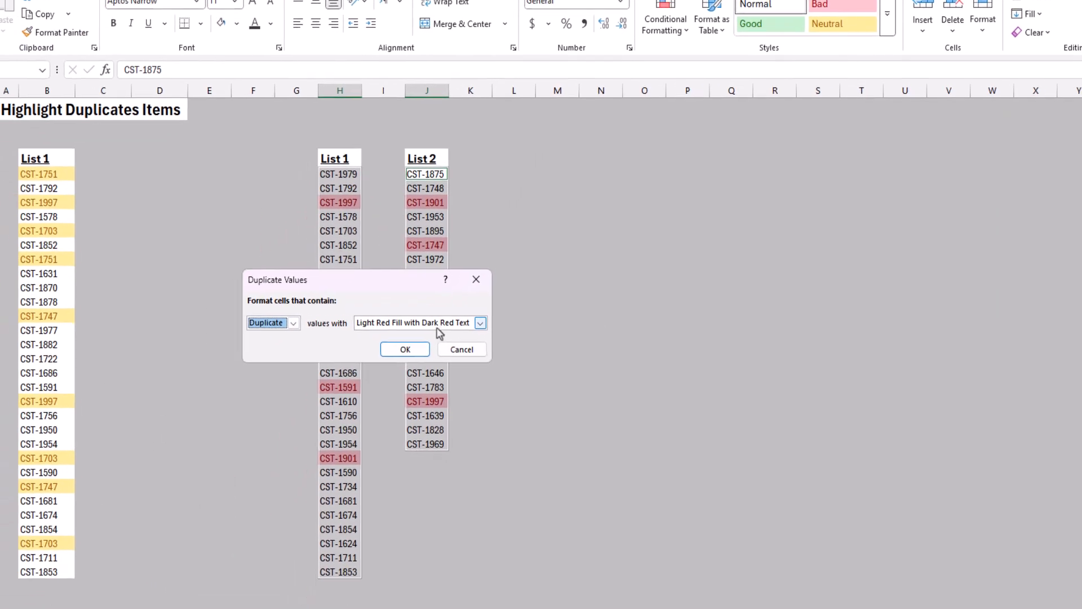
pyautogui.click(408, 346)
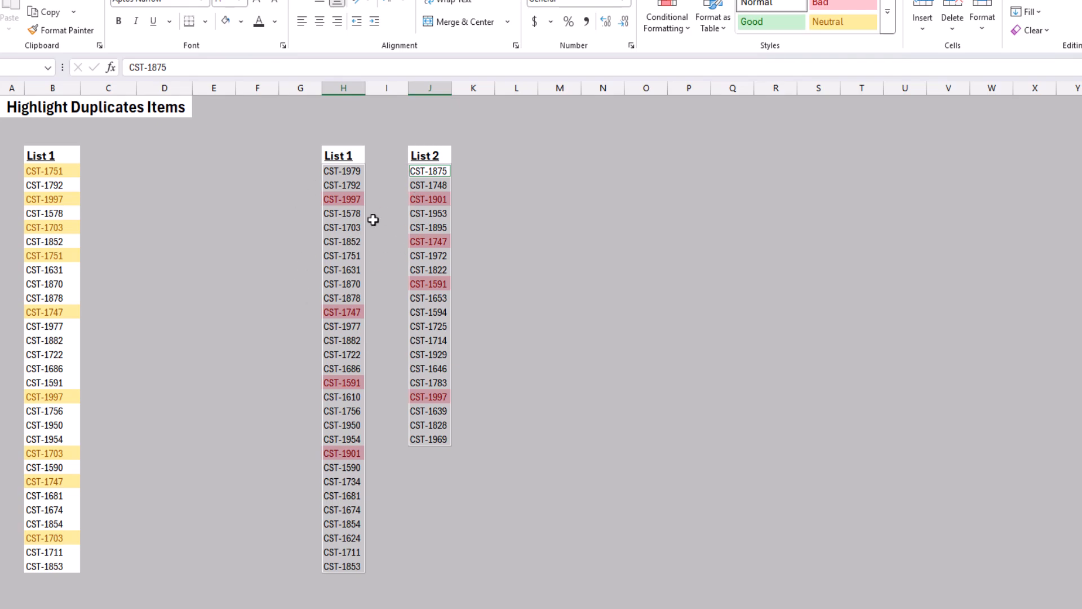
pyautogui.click(484, 245)
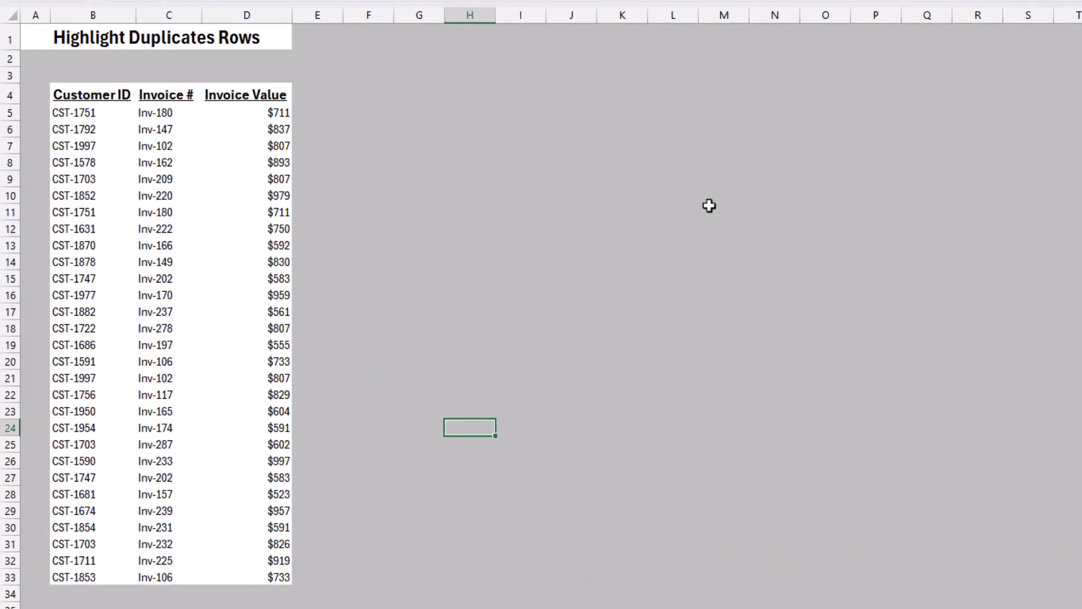
# Try highlighting duplicate values across the whole invoice table B5:D33 on the Highlight Duplicates Rows sheet with light red fill.
pyautogui.click(83, 111)
pyautogui.moveTo(84, 111); pyautogui.dragTo(276, 575)
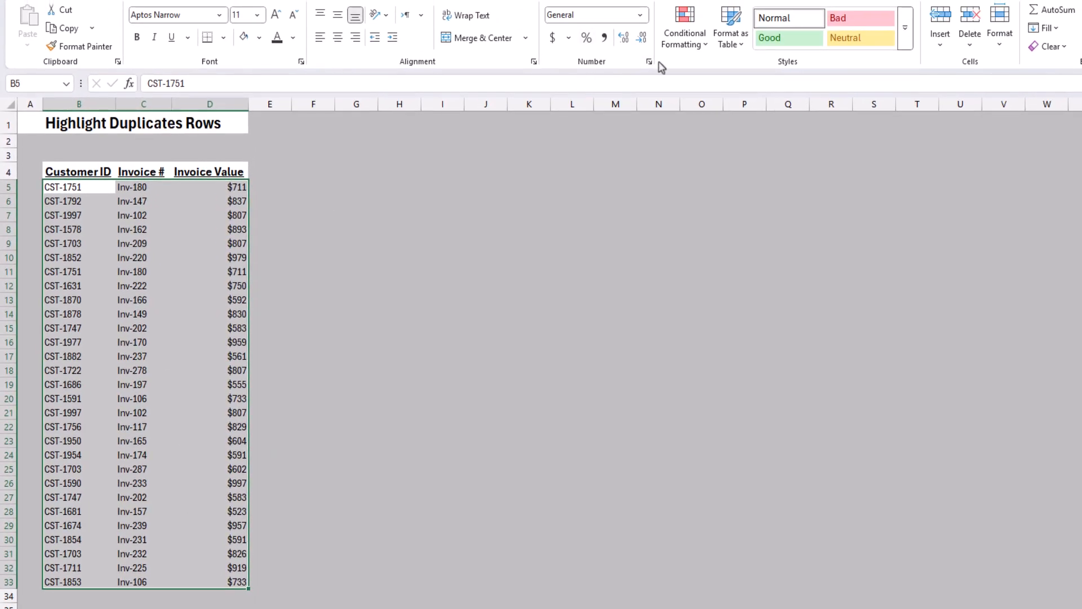
pyautogui.click(704, 47)
pyautogui.moveTo(723, 79)
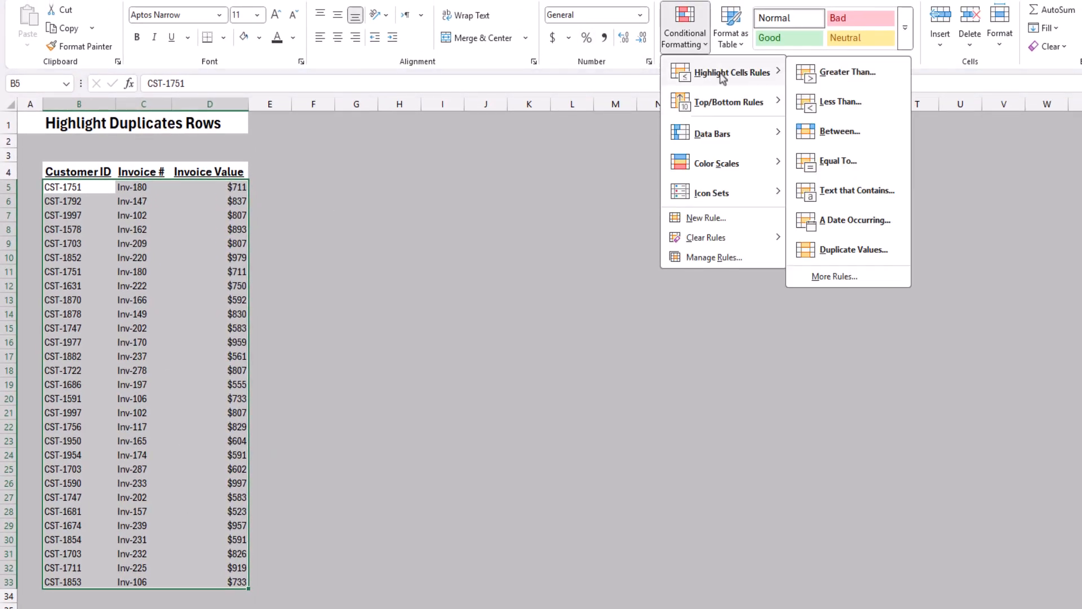
pyautogui.click(838, 251)
pyautogui.click(416, 356)
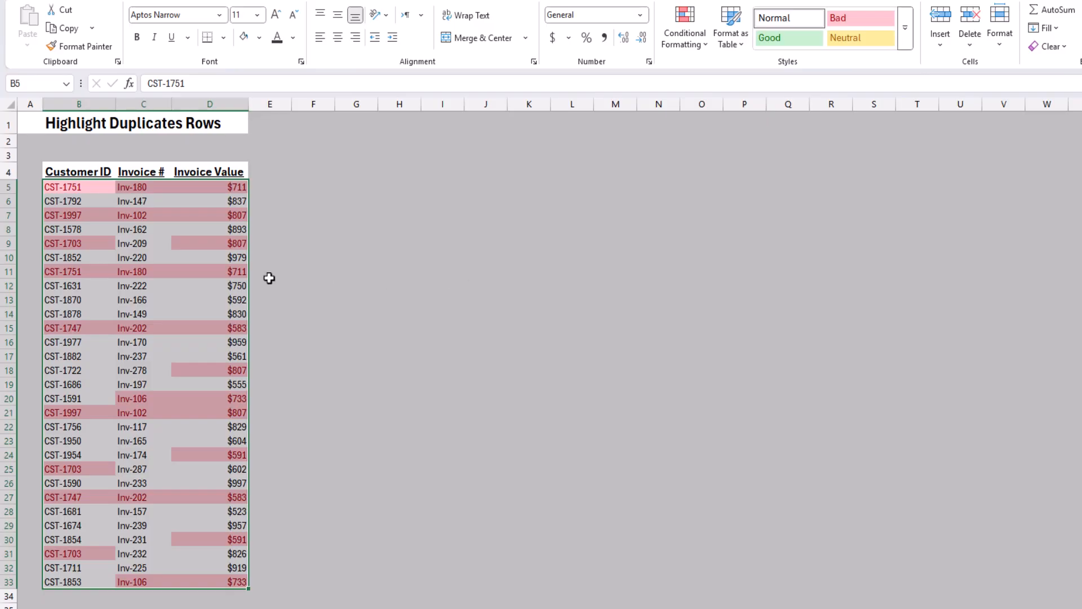
pyautogui.click(491, 261)
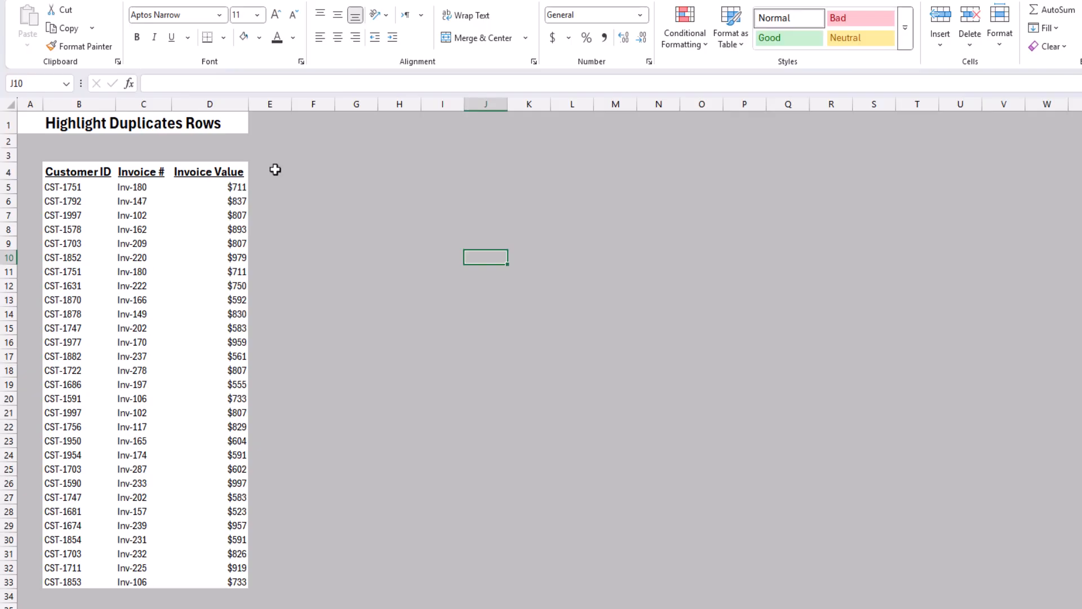
pyautogui.hotkey('ctrl', 'Left')
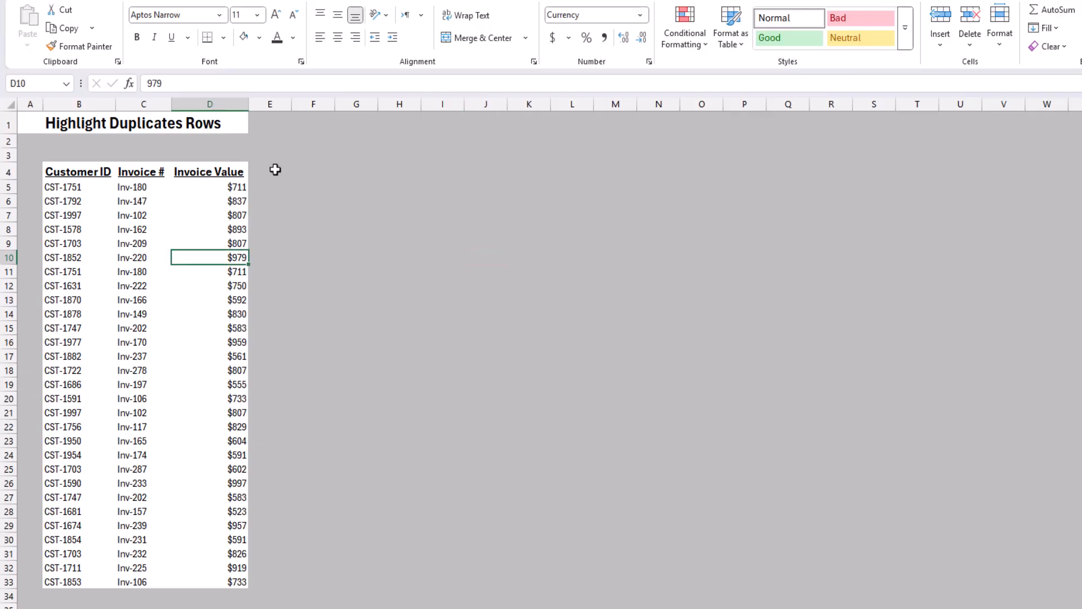
pyautogui.press('Up')
pyautogui.press('Up')
pyautogui.press('Up')
pyautogui.press('Up')
pyautogui.press('Up')
# Enter =CONCAT(B5:D5) in E5 beside the invoice table and fill the formula down to E33.
pyautogui.click(267, 185)
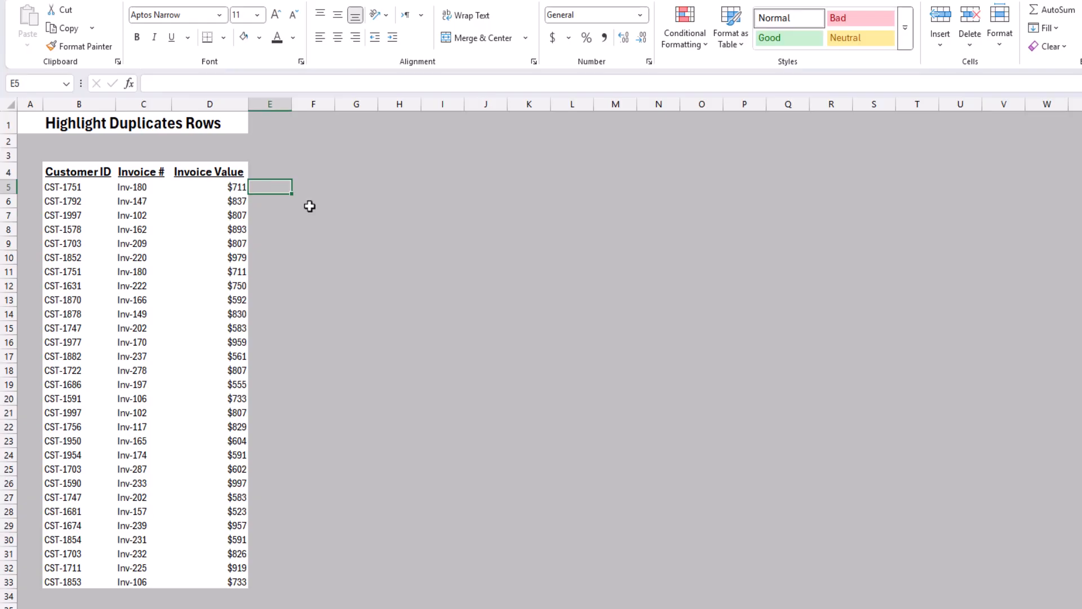
pyautogui.write('=')
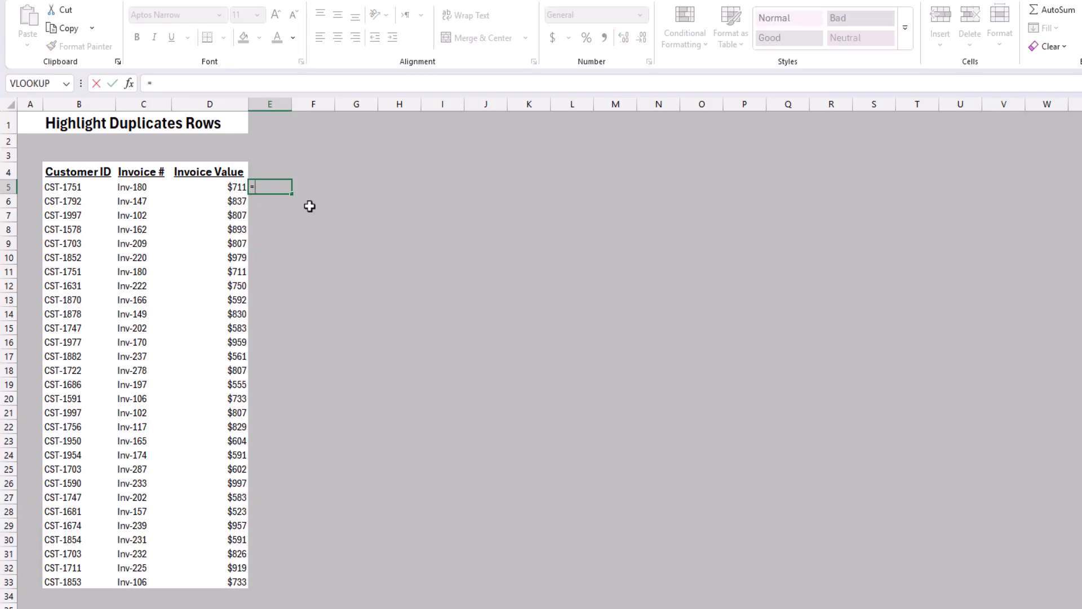
pyautogui.write('con')
pyautogui.press('Tab')
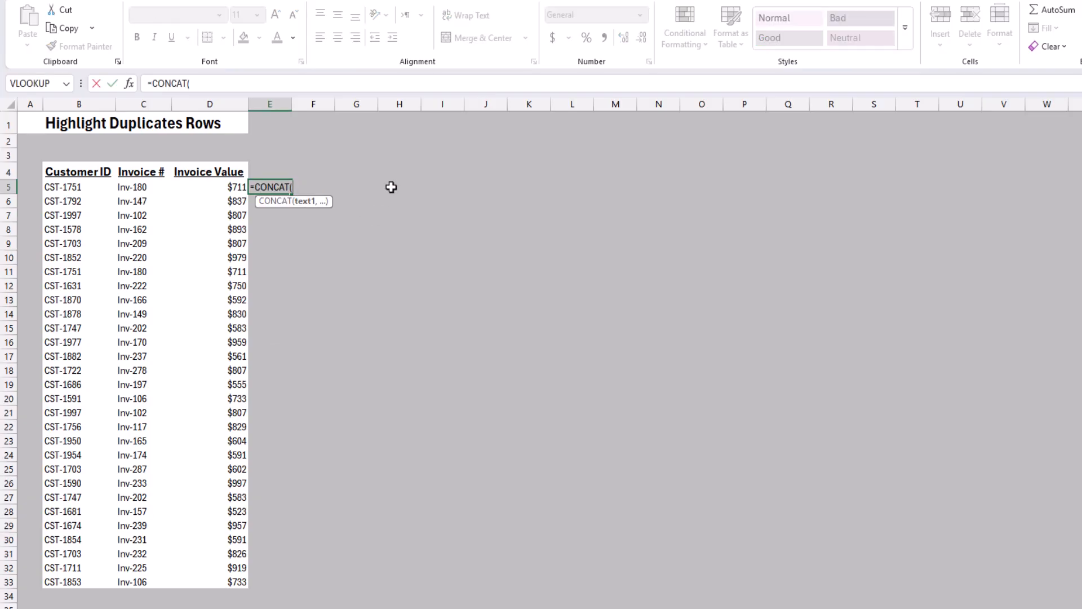
pyautogui.moveTo(75, 190); pyautogui.dragTo(202, 190)
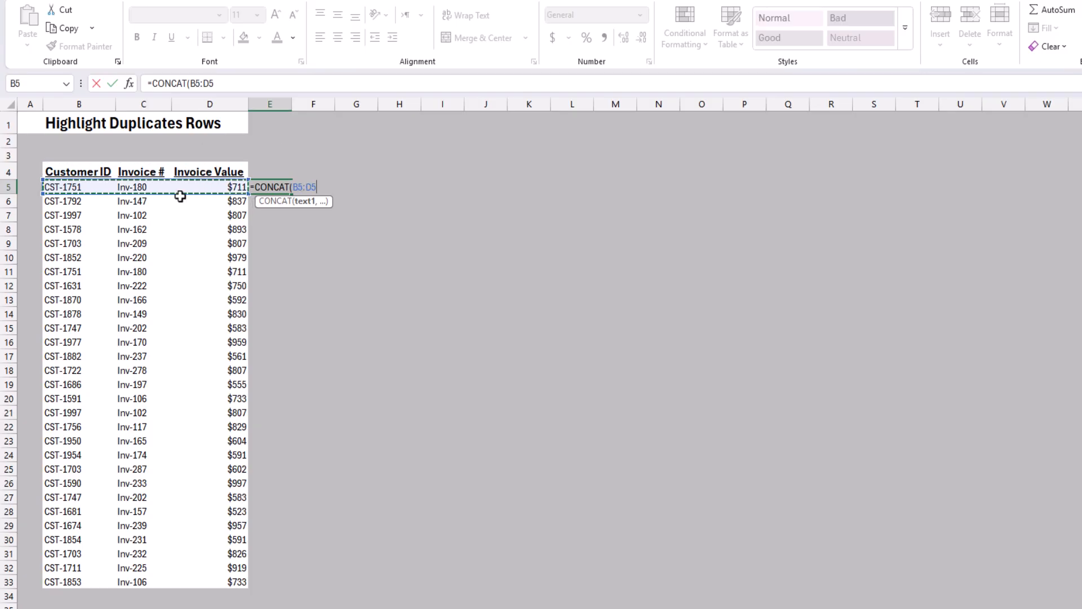
pyautogui.press('Return')
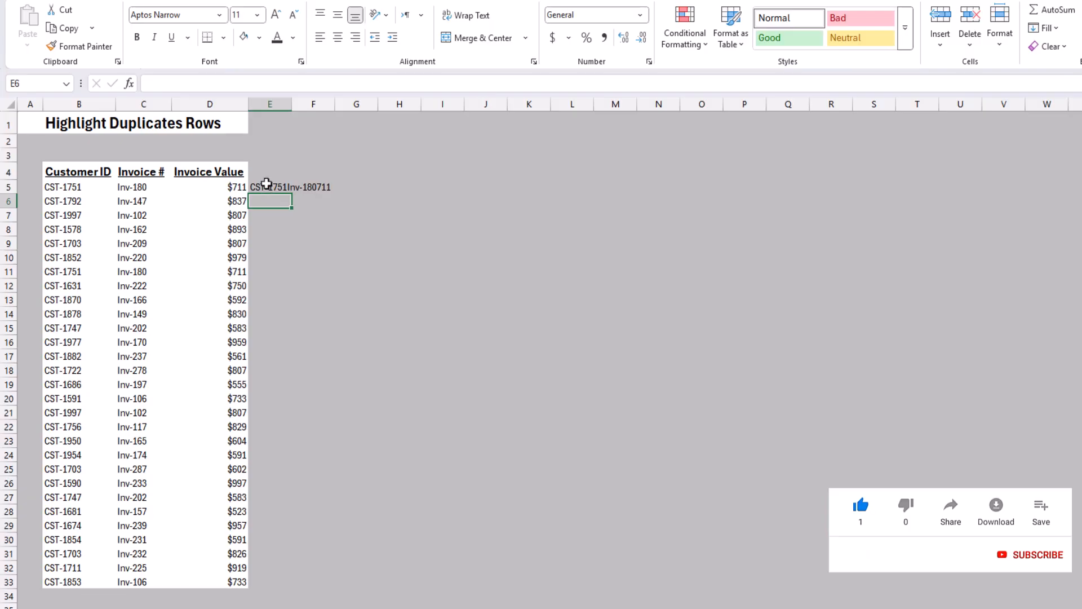
pyautogui.click(271, 188)
pyautogui.doubleClick(293, 193)
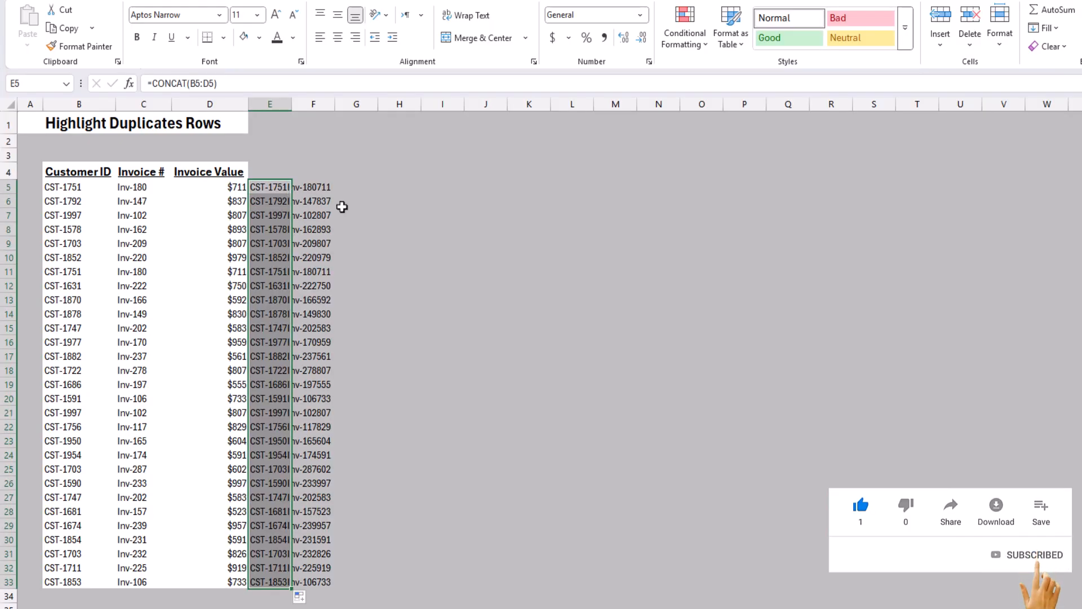
# Highlight the duplicate values in the combined-text column E5:E33 using Light Red Fill with Dark Red Text.
pyautogui.moveTo(276, 189); pyautogui.dragTo(285, 582)
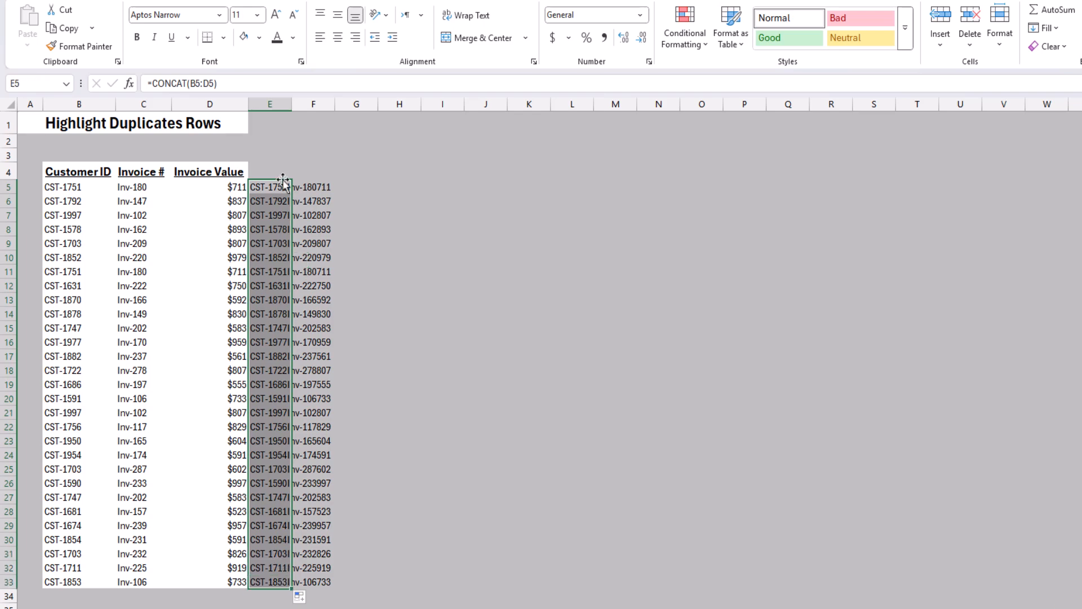
pyautogui.moveTo(279, 184); pyautogui.dragTo(273, 581)
pyautogui.click(684, 48)
pyautogui.moveTo(726, 84)
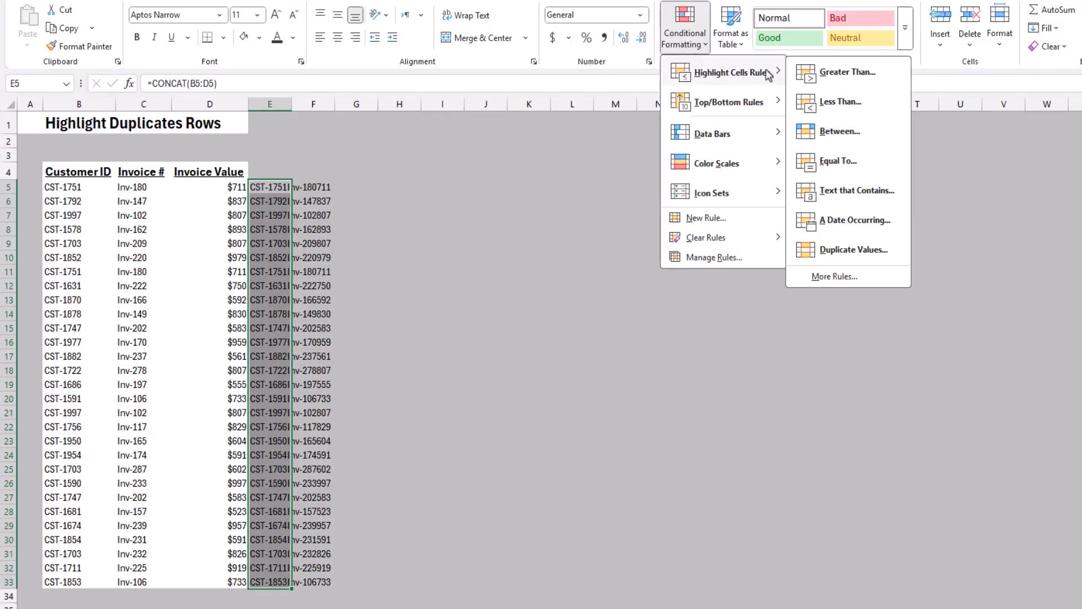
pyautogui.click(823, 251)
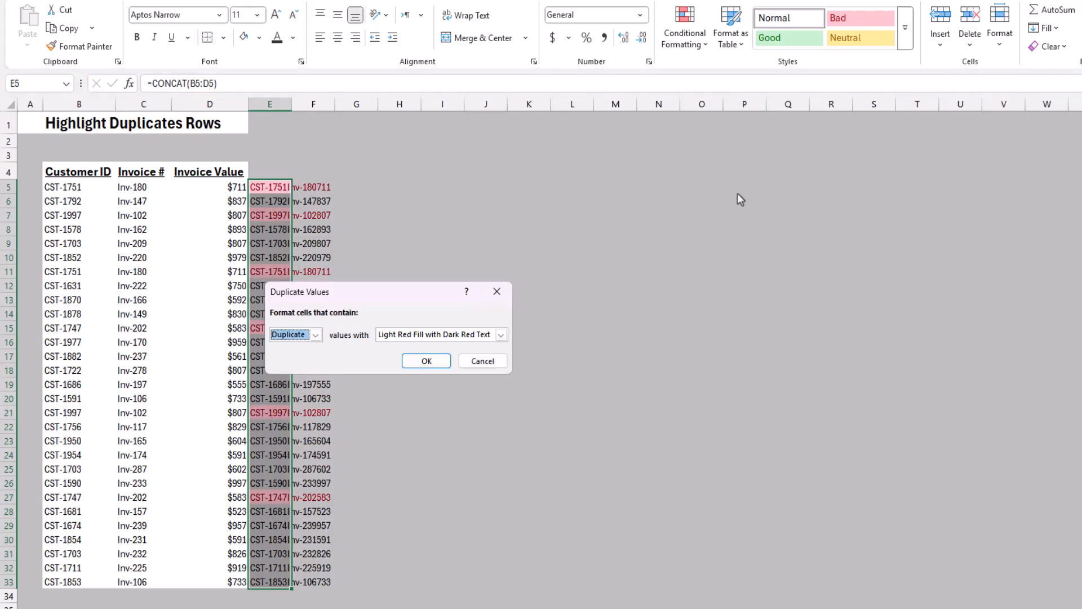
pyautogui.press('Return')
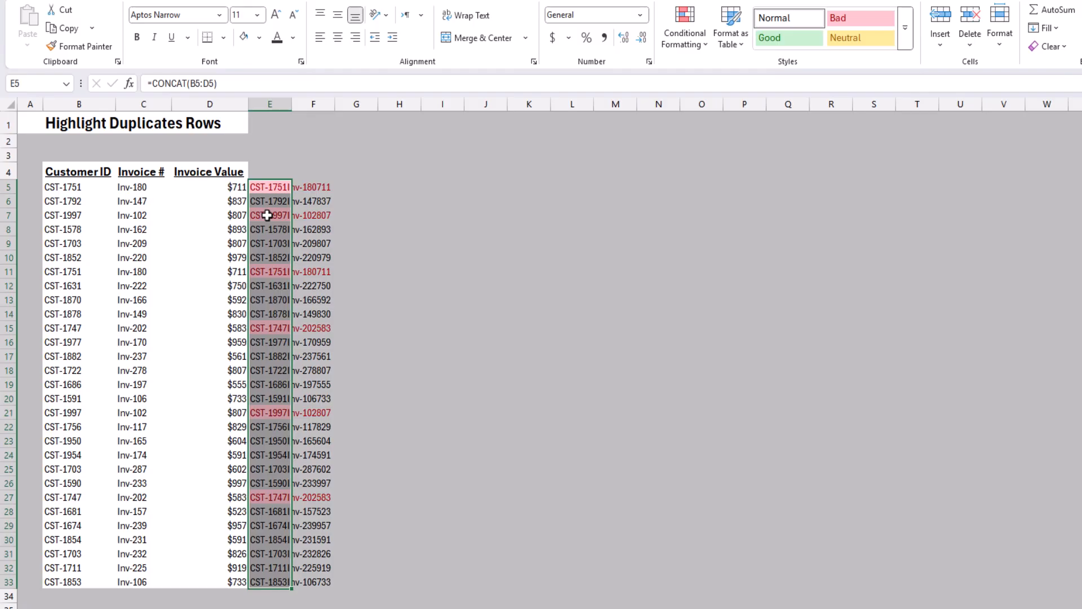
# Hide the combined text in E5:E33 with the custom number format ;;; and narrow column E.
pyautogui.hotkey('ctrl', '1')
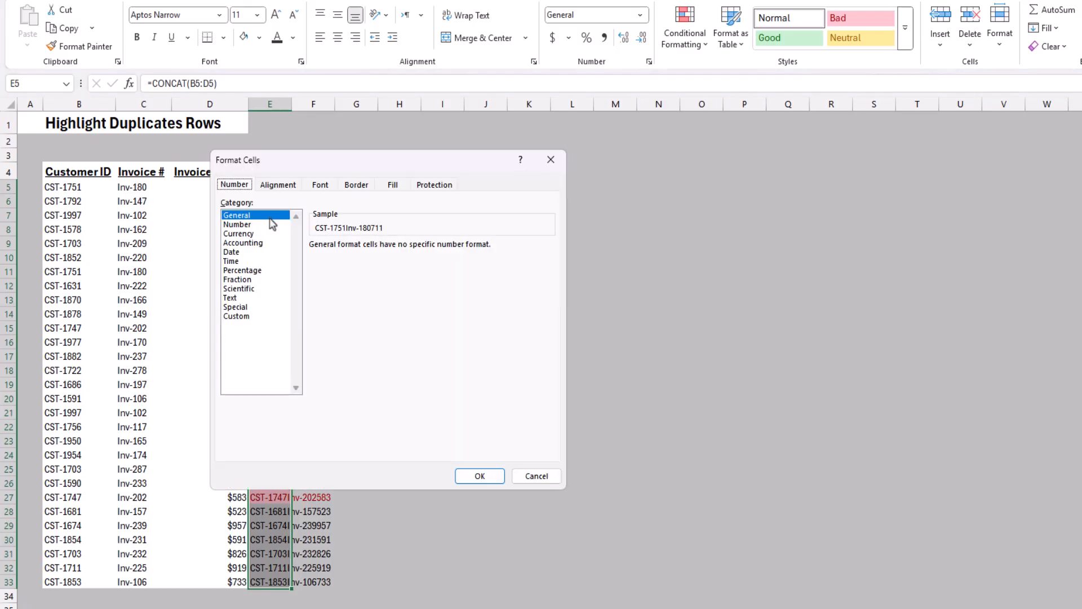
pyautogui.click(247, 316)
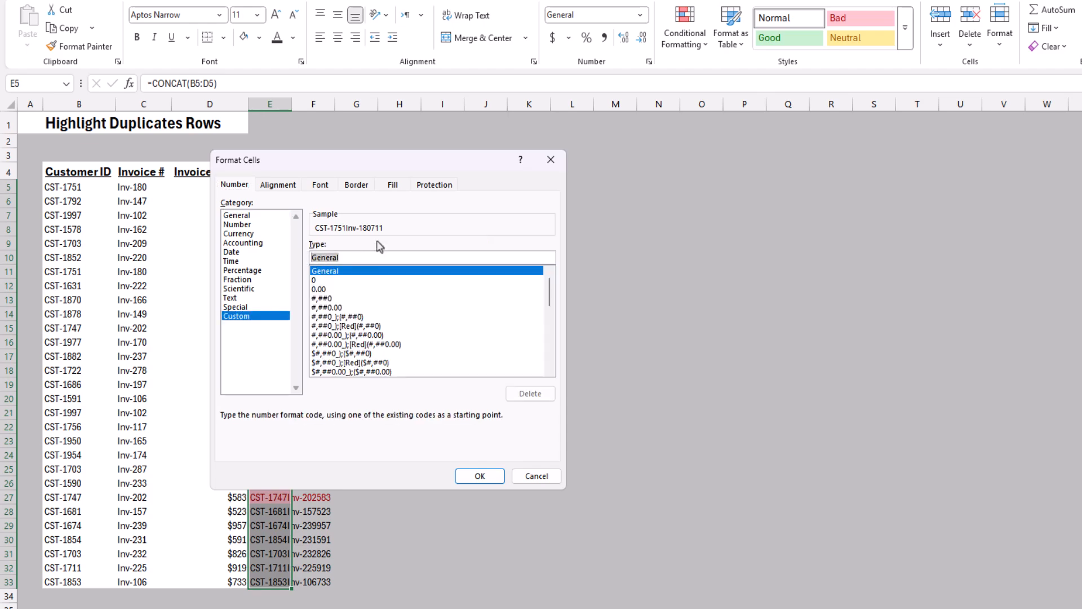
pyautogui.write(';;;')
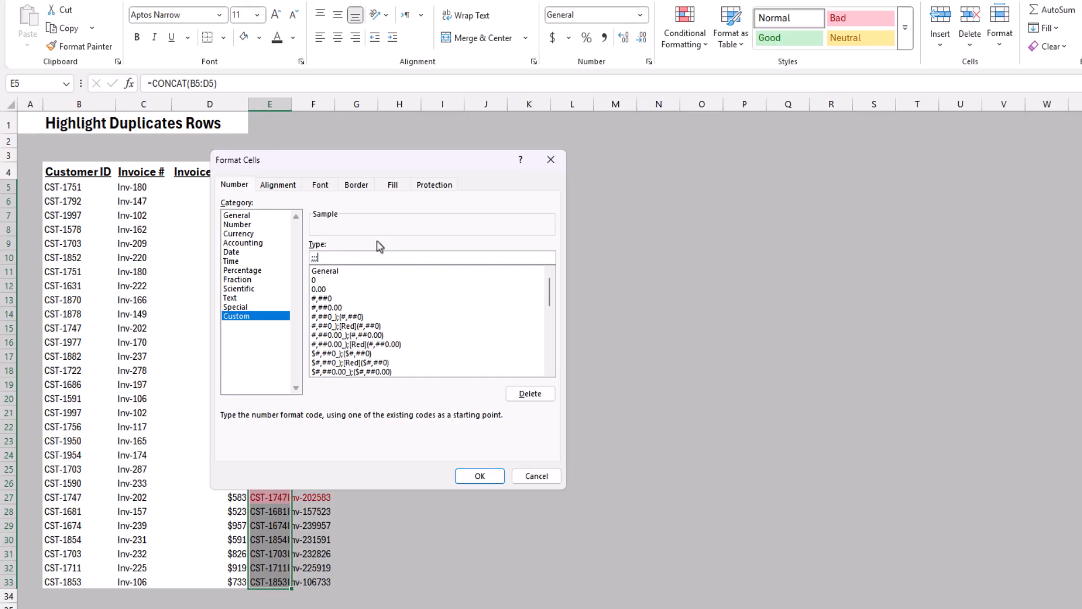
pyautogui.press('Return')
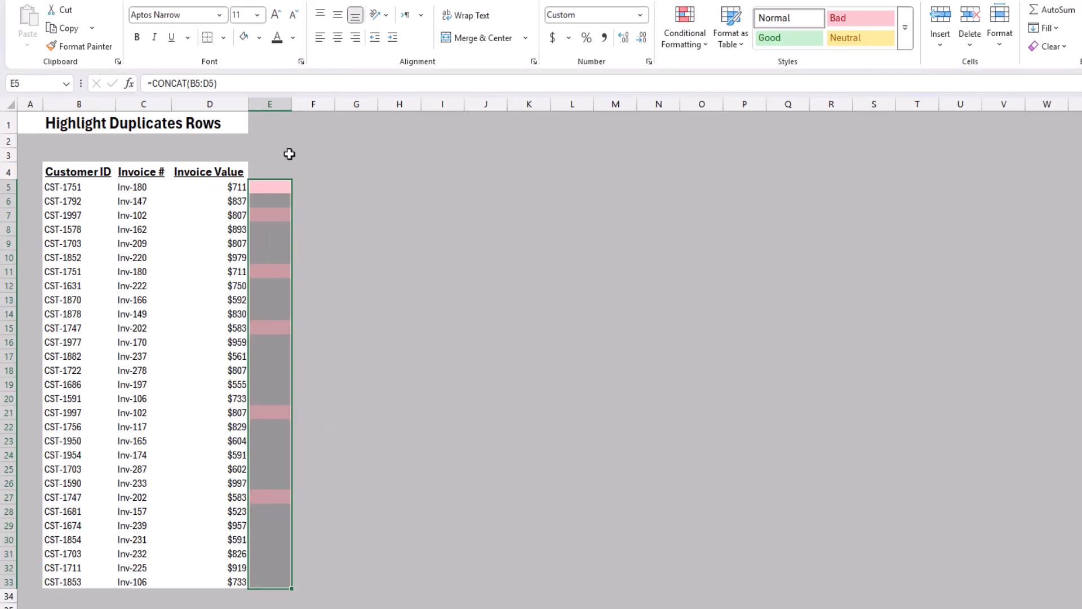
pyautogui.click(285, 125)
pyautogui.moveTo(290, 104); pyautogui.dragTo(267, 133)
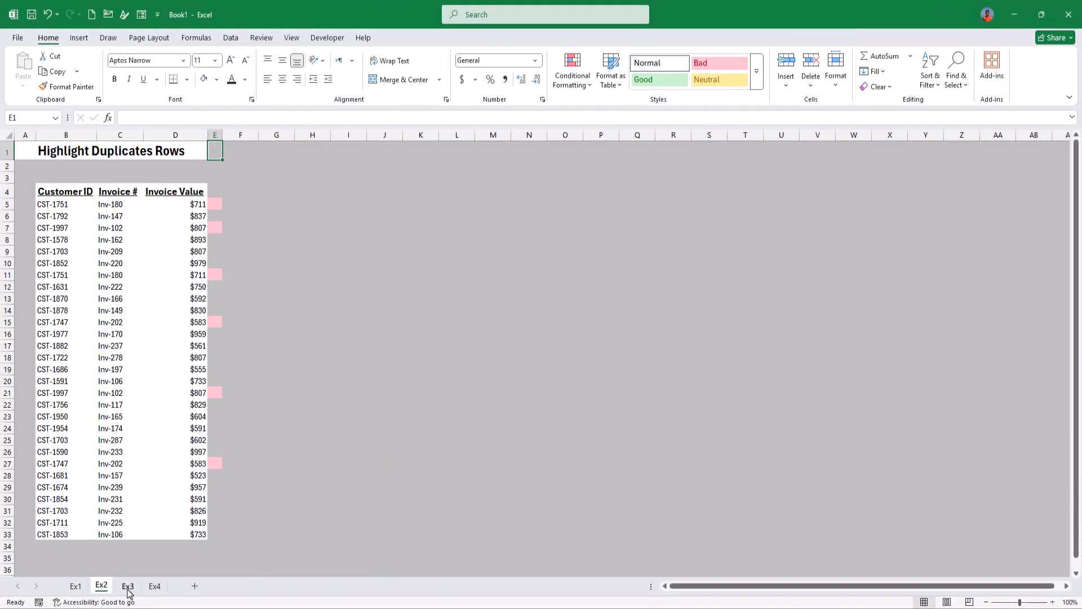
# On the Ex3 sheet, enter =COUNTIF($B$5:$B$33,B5) in A5 and fill the formula down to A33.
pyautogui.click(128, 587)
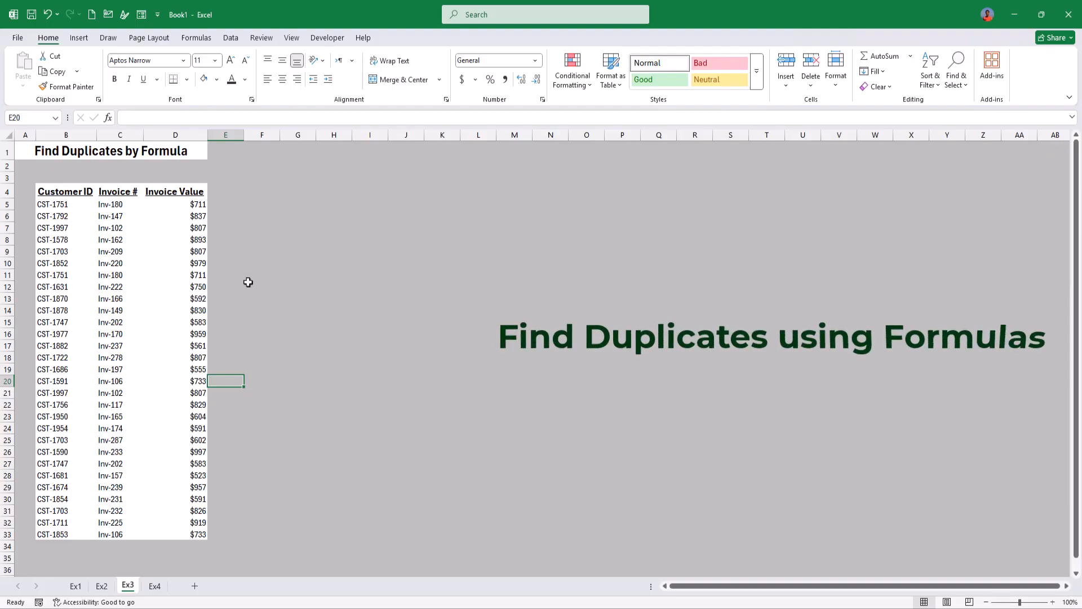
pyautogui.click(28, 204)
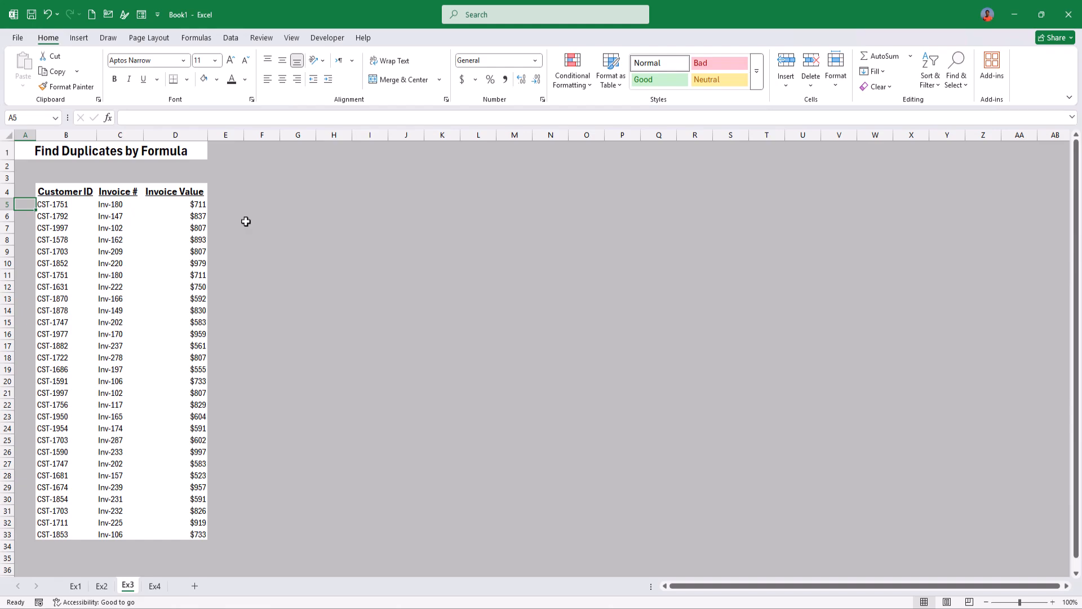
pyautogui.write('=')
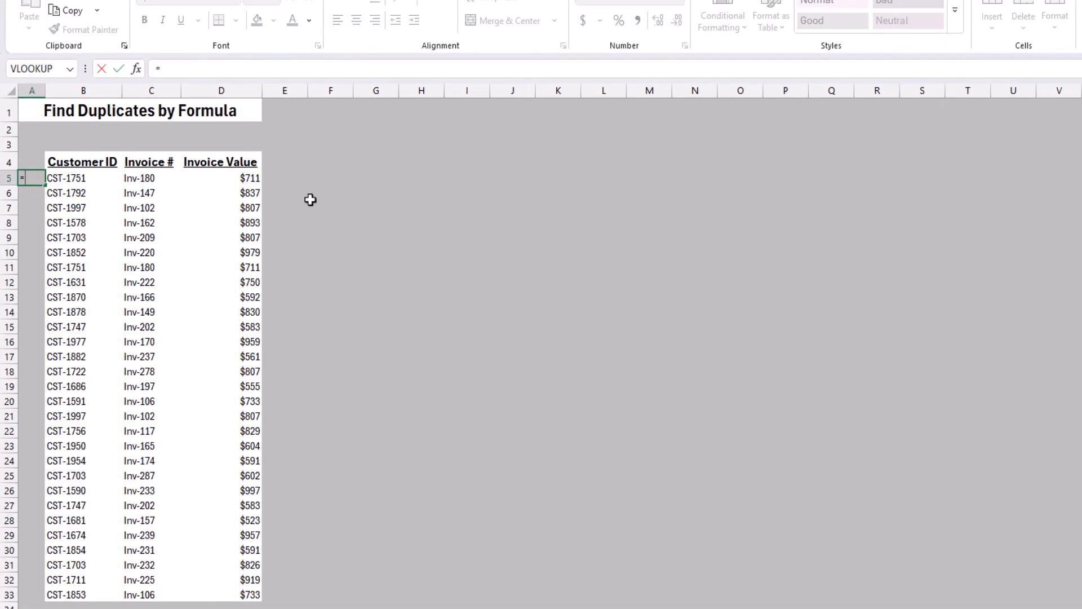
pyautogui.write('coun')
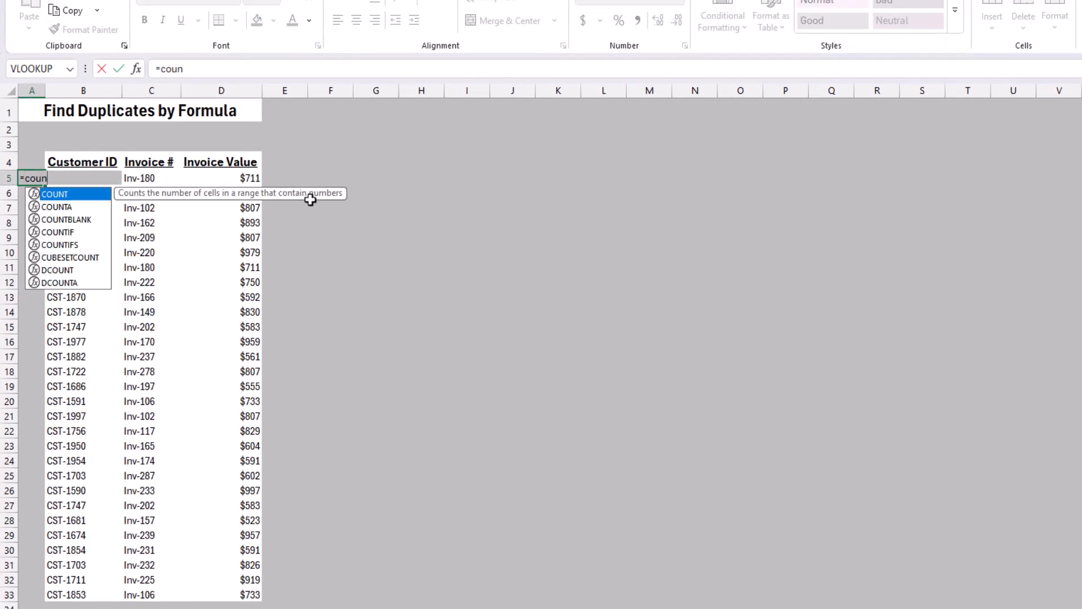
pyautogui.press('Down')
pyautogui.press('Down')
pyautogui.press('Down')
pyautogui.press('Tab')
pyautogui.press('Right')
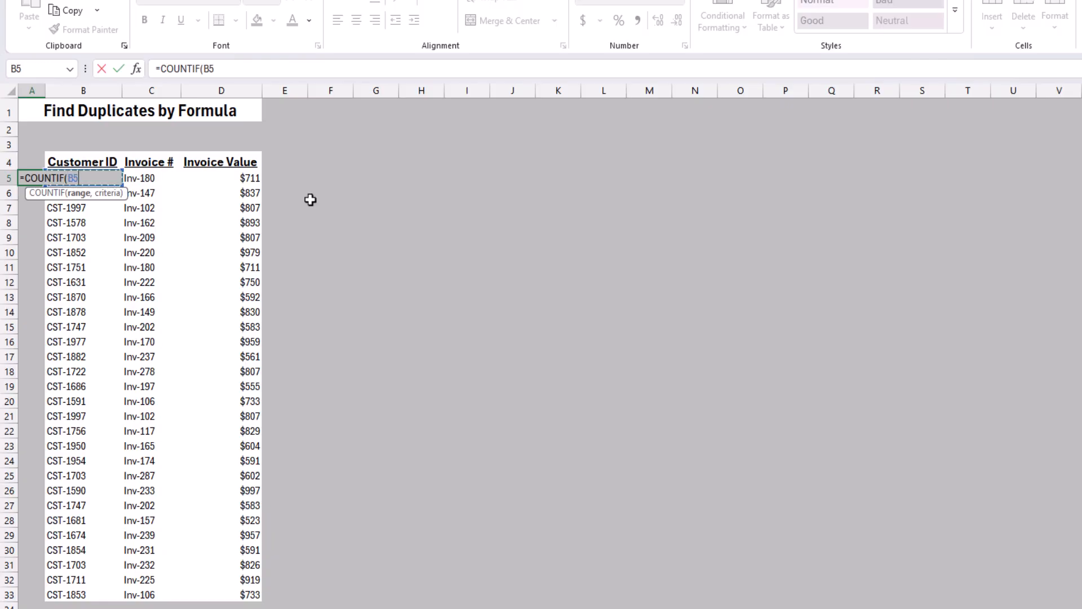
pyautogui.hotkey('ctrl', 'shift', 'Down')
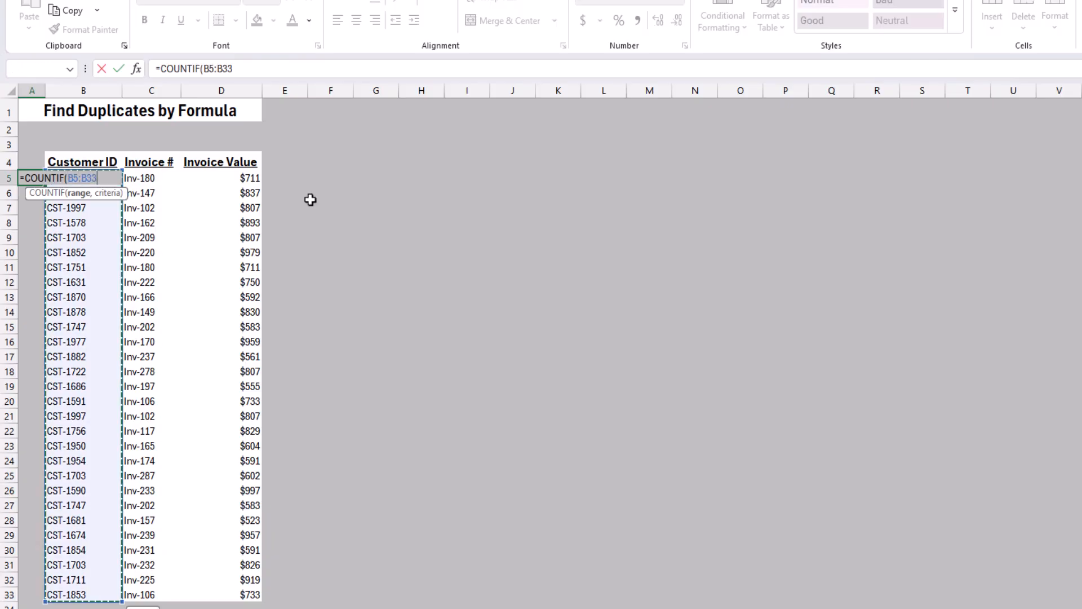
pyautogui.press('F4')
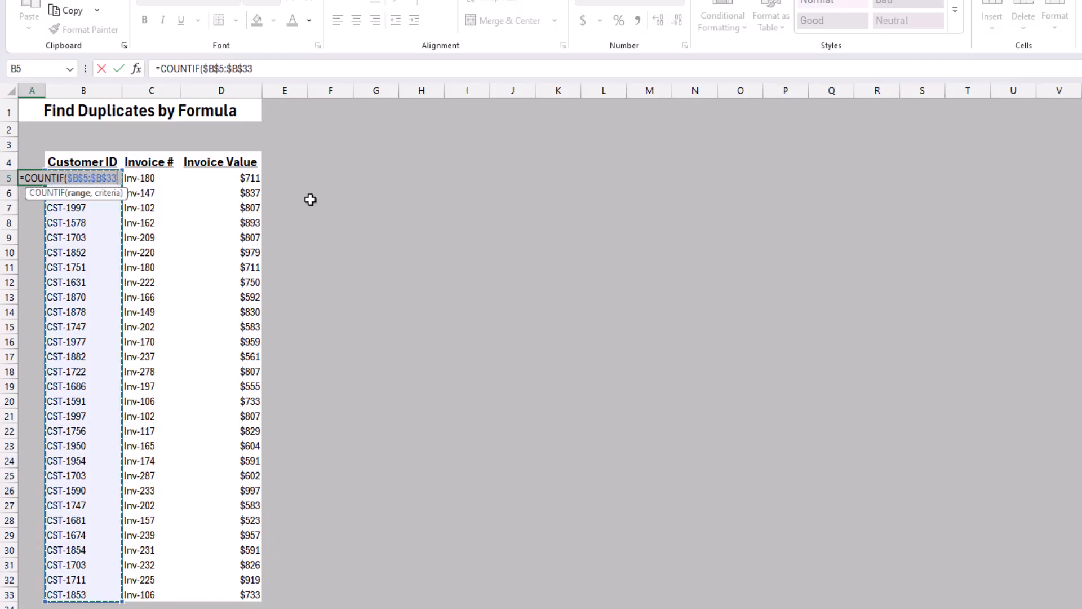
pyautogui.write(',')
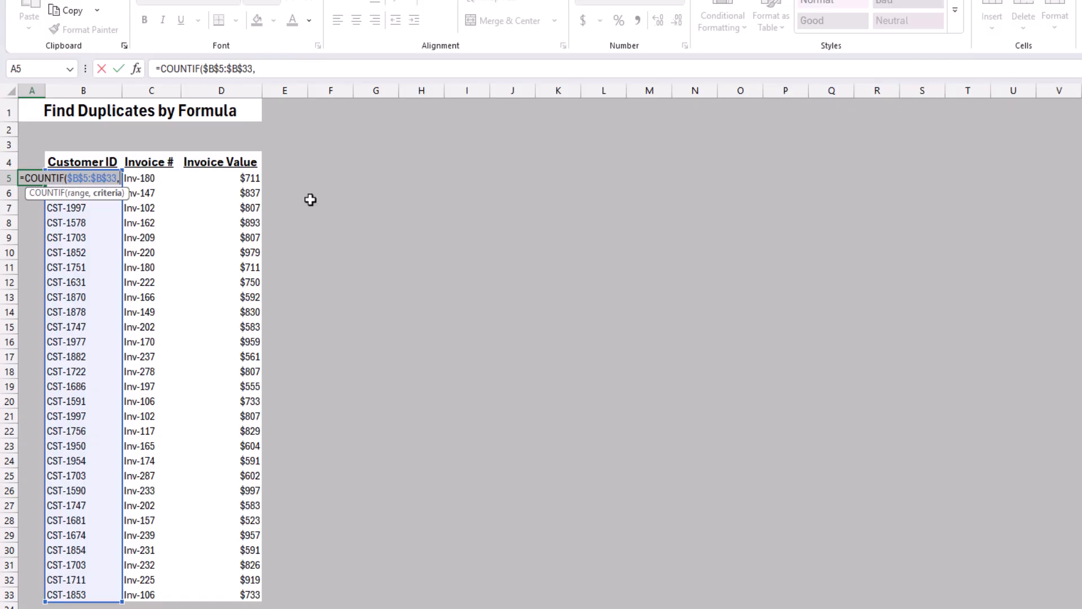
pyautogui.press('Right')
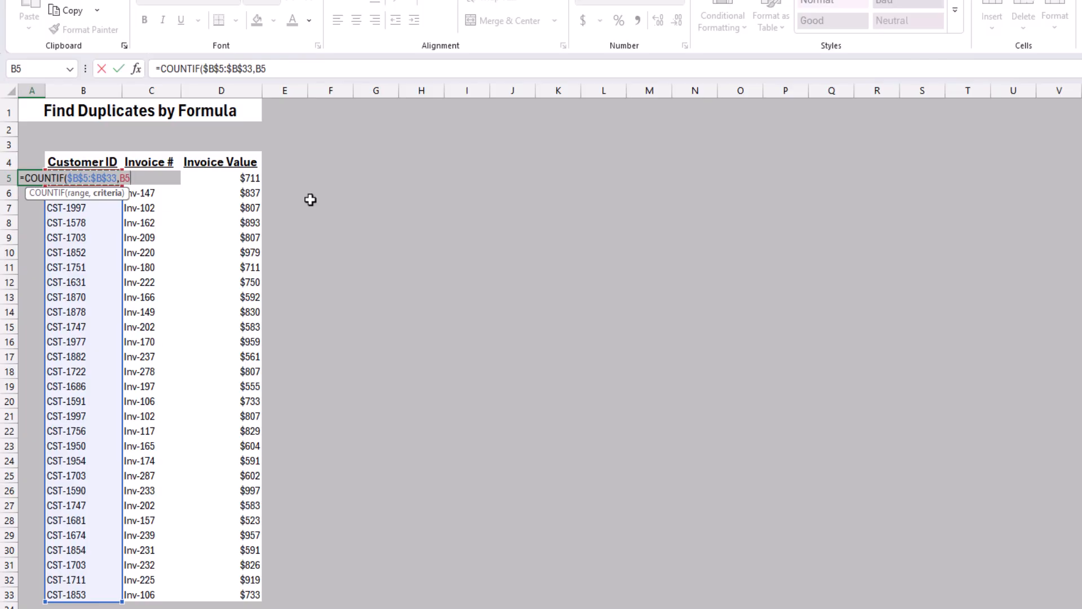
pyautogui.write(')')
pyautogui.press('Return')
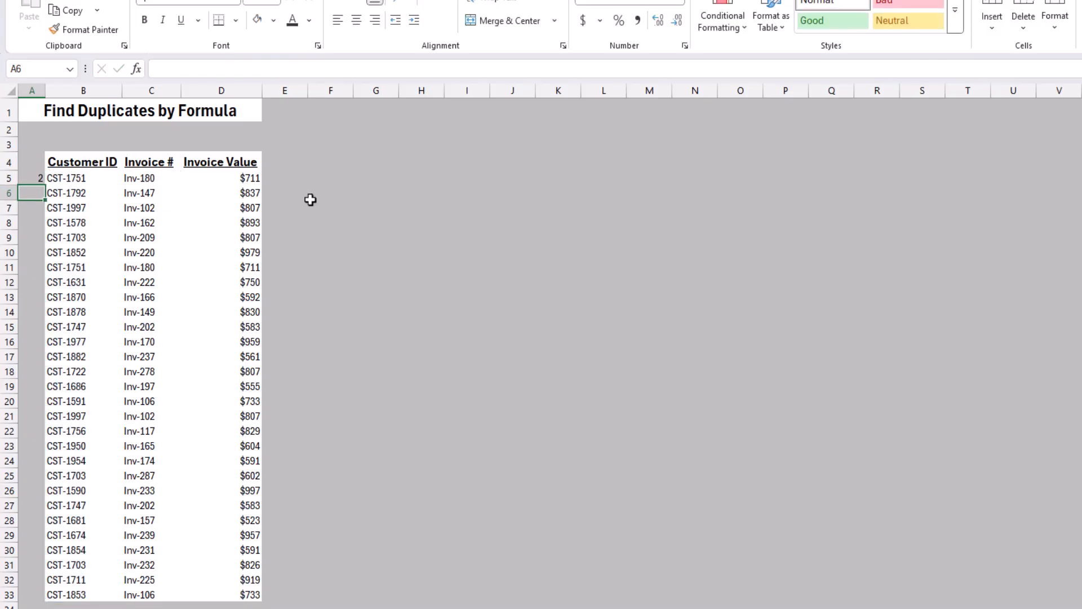
pyautogui.click(37, 179)
pyautogui.doubleClick(44, 184)
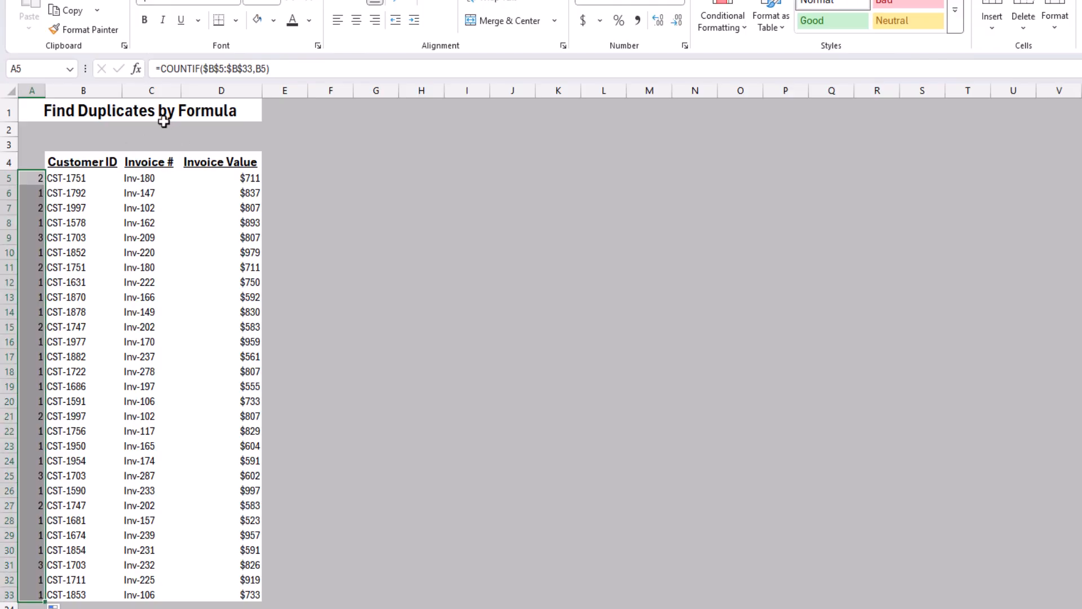
# Extend the A5 formula to =COUNTIF($B$5:$B$33,B5)>1 down through A33 and autofit column A.
pyautogui.click(299, 67)
pyautogui.write('>')
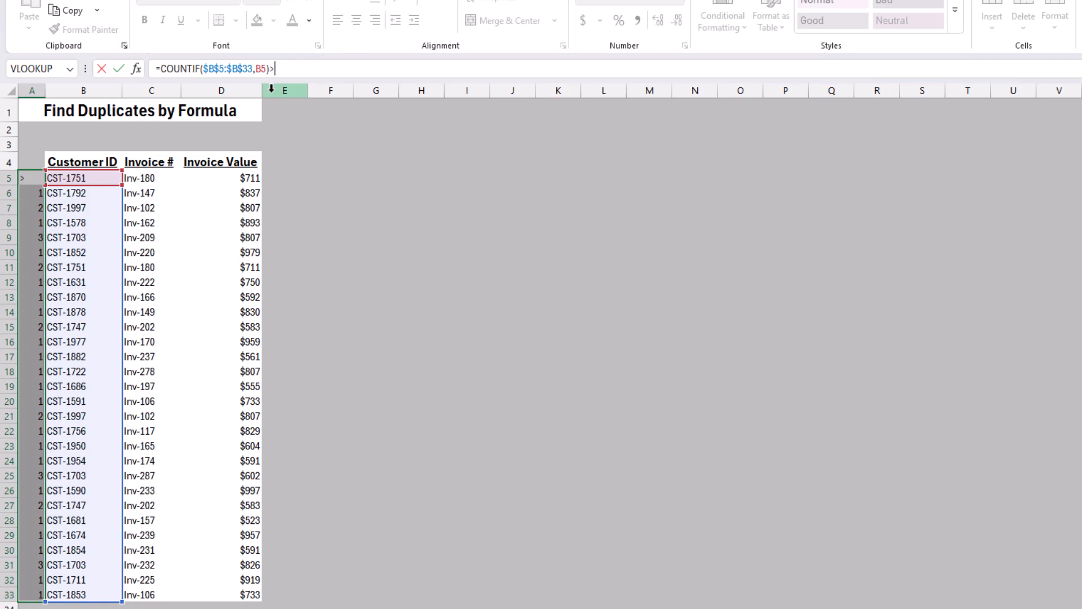
pyautogui.write('1')
pyautogui.press('Return')
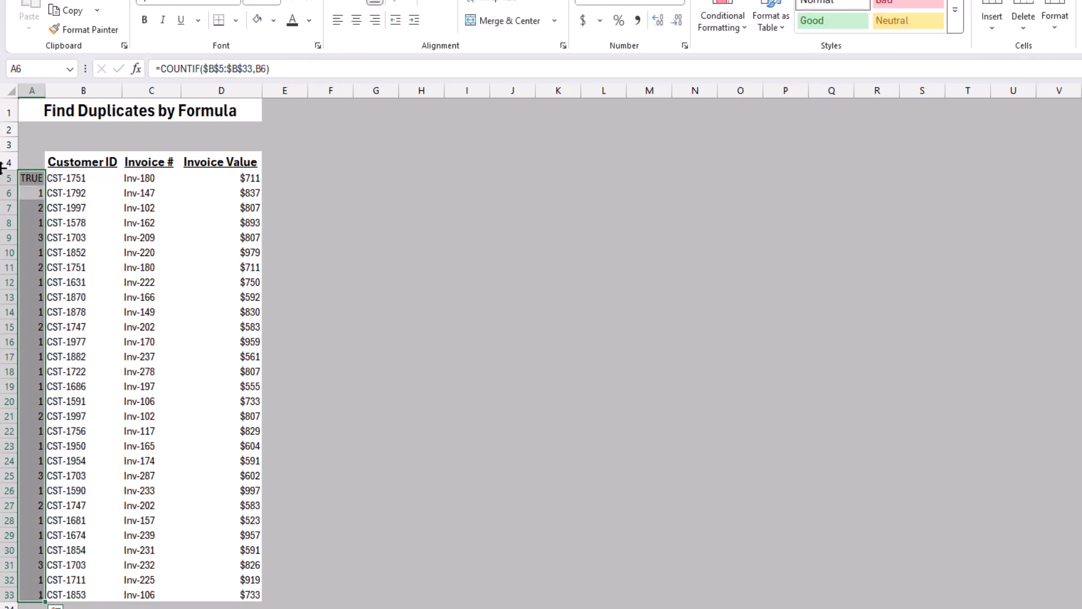
pyautogui.click(31, 179)
pyautogui.doubleClick(45, 185)
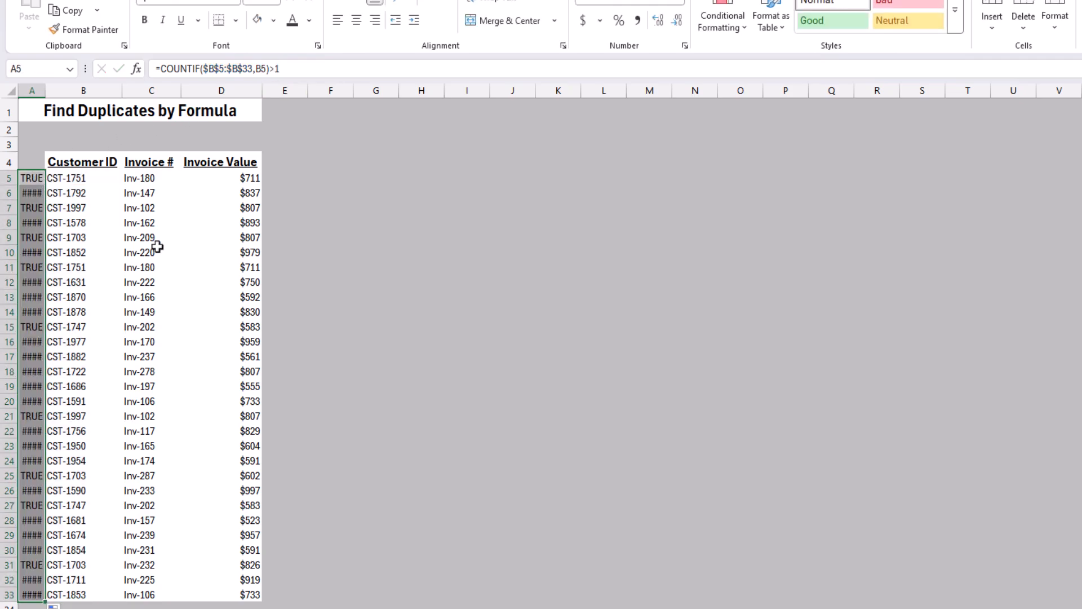
pyautogui.doubleClick(46, 90)
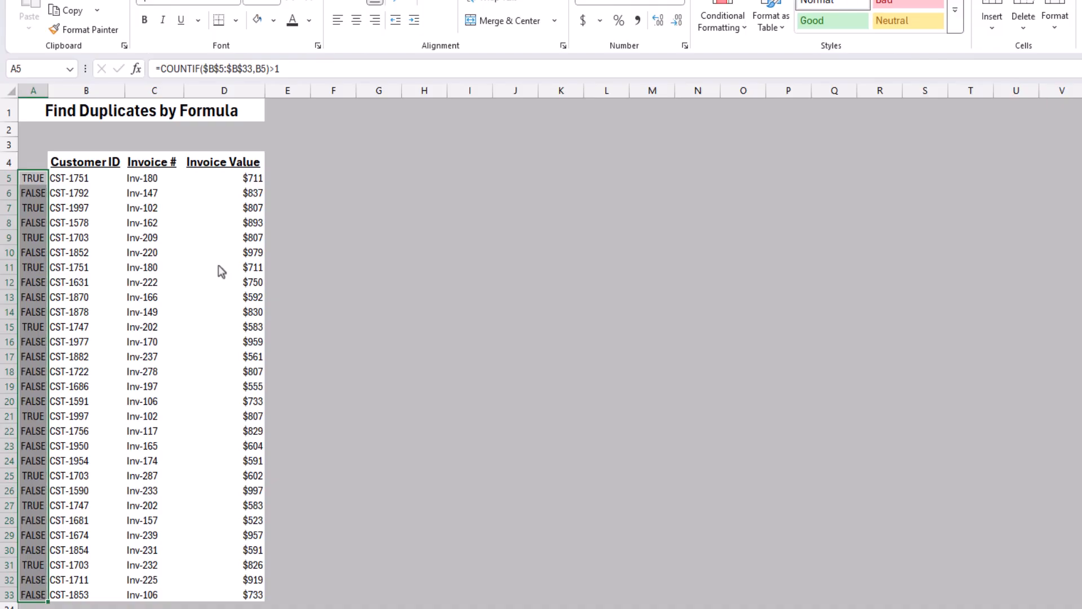
# Enter =CONCAT(B5:D5) in E5 of the Find Duplicates by Formula table and fill it down to E33.
pyautogui.click(296, 177)
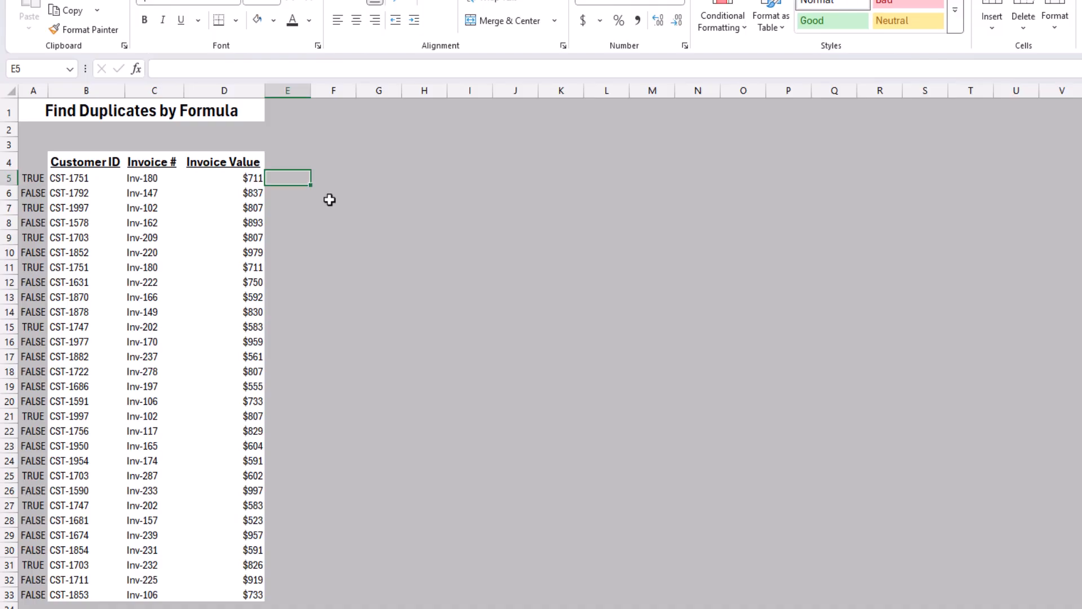
pyautogui.write('=con')
pyautogui.press('Tab')
pyautogui.press('Left')
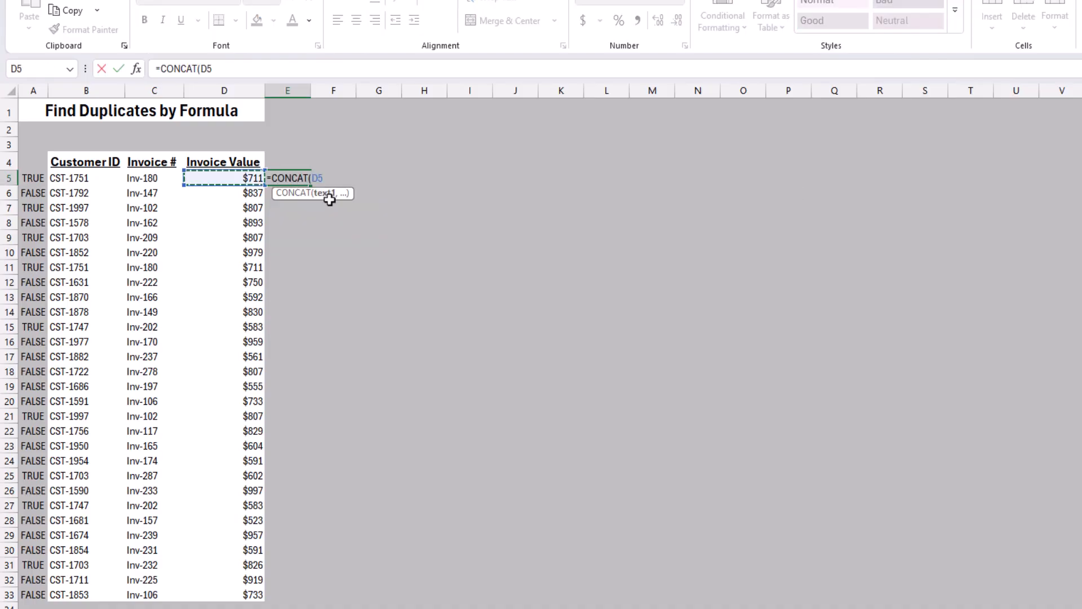
pyautogui.hotkey('shift', 'Left')
pyautogui.hotkey('shift', 'Left')
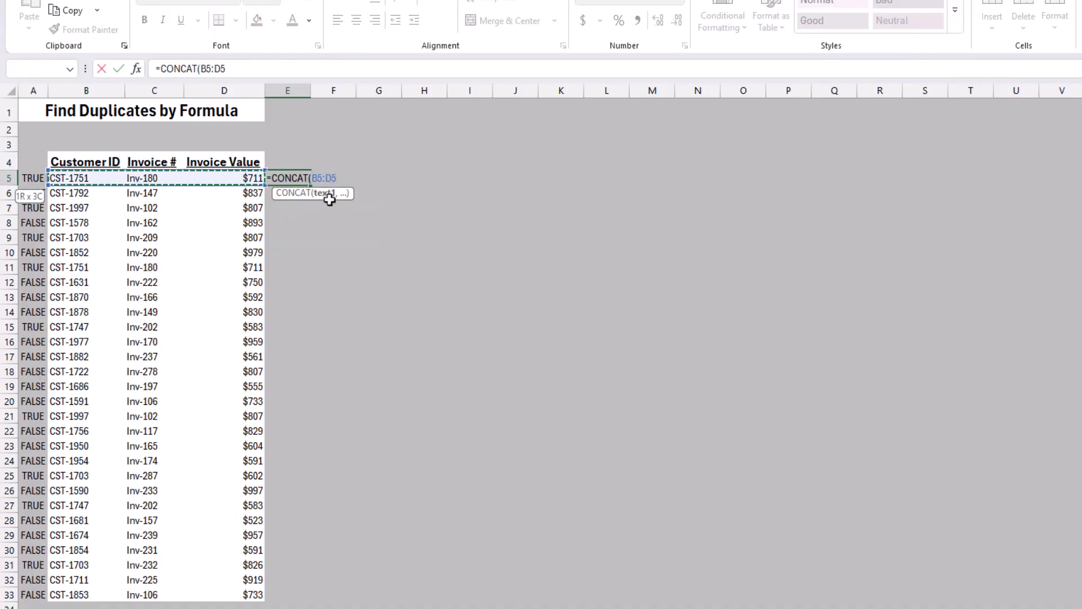
pyautogui.write(')')
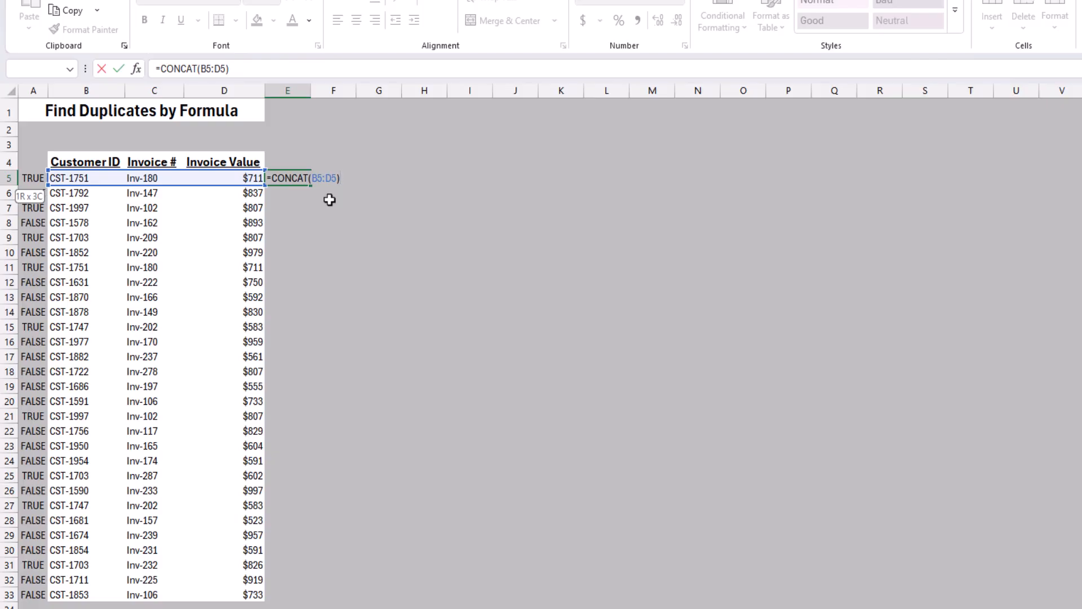
pyautogui.press('Return')
pyautogui.click(295, 177)
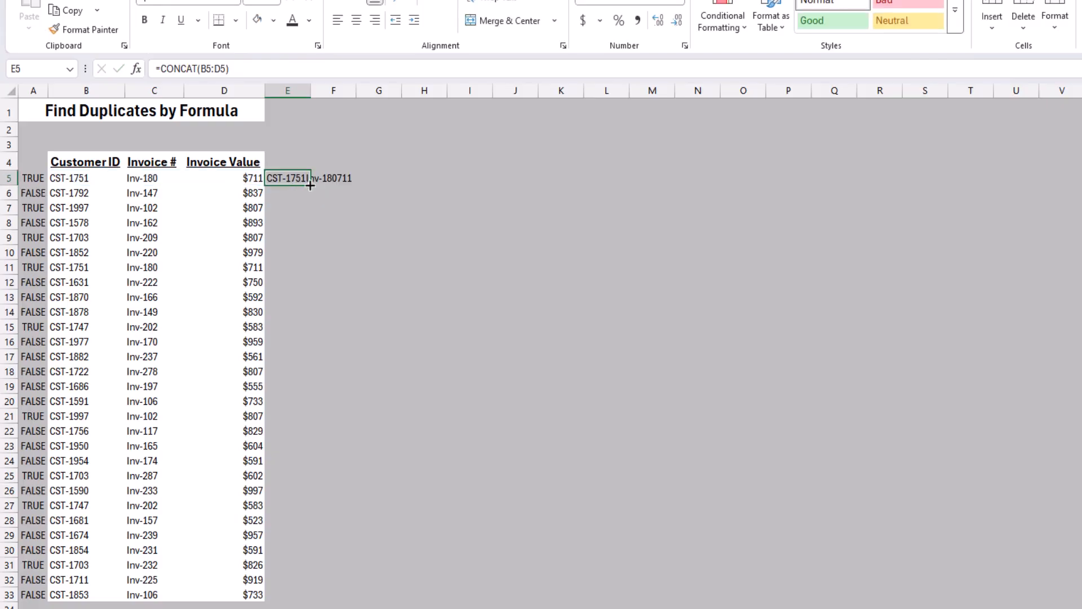
pyautogui.doubleClick(310, 184)
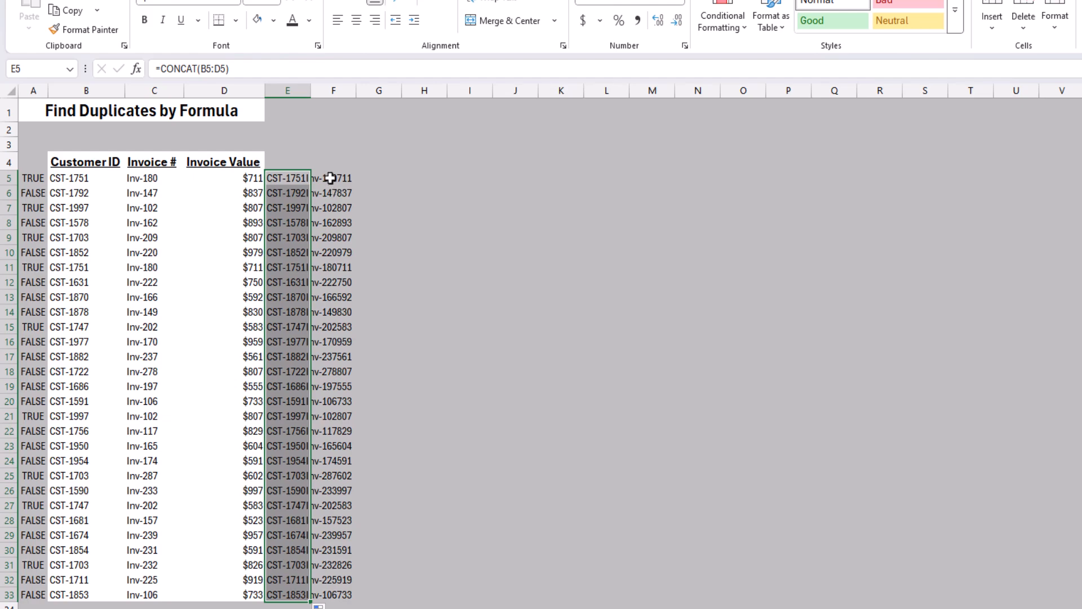
# Enter =COUNTIF($E$5:$E$33,E5) in F5 to count how often the row's combined text occurs.
pyautogui.click(330, 178)
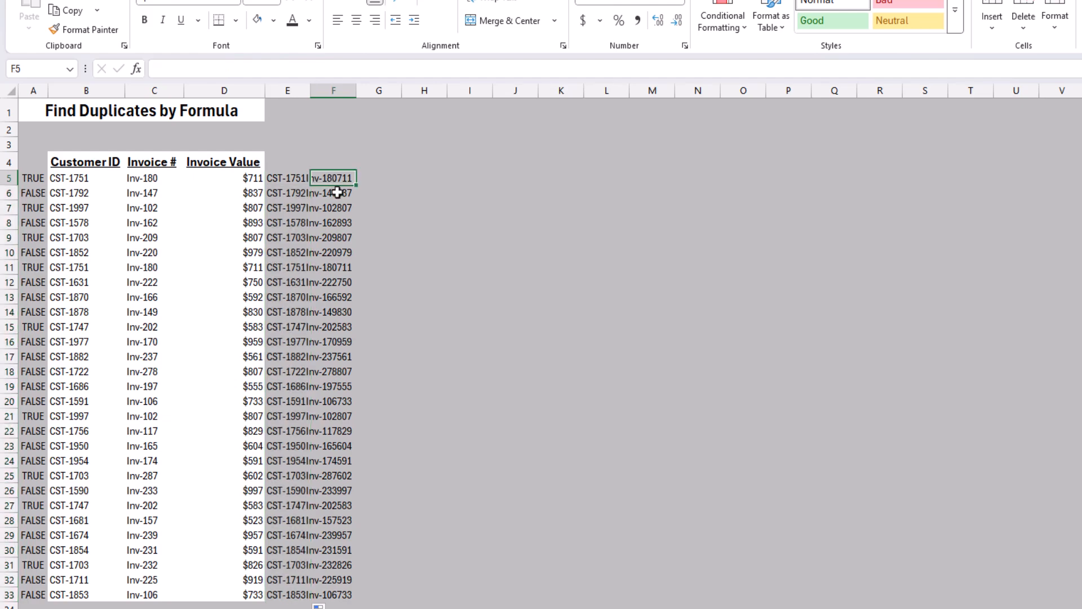
pyautogui.write('=')
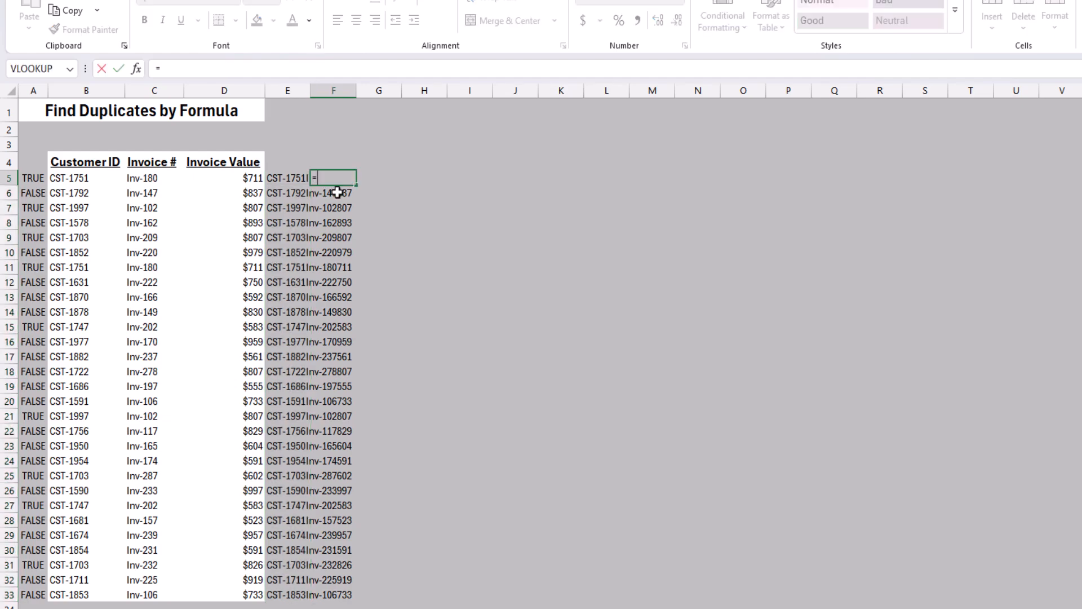
pyautogui.write('count')
pyautogui.press('Down')
pyautogui.press('Down')
pyautogui.press('Down')
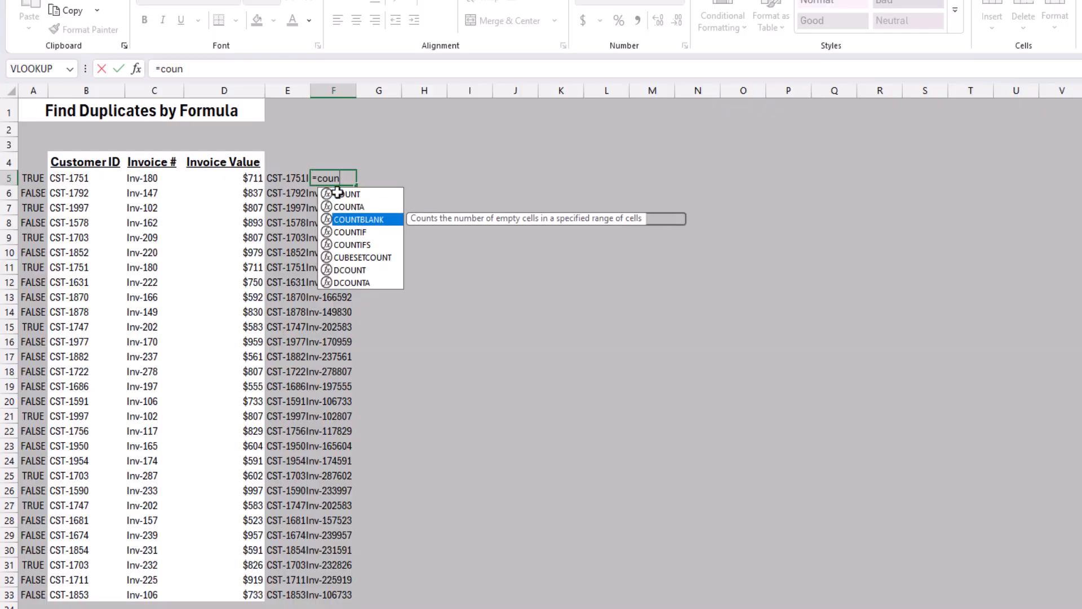
pyautogui.press('Tab')
pyautogui.click(279, 178)
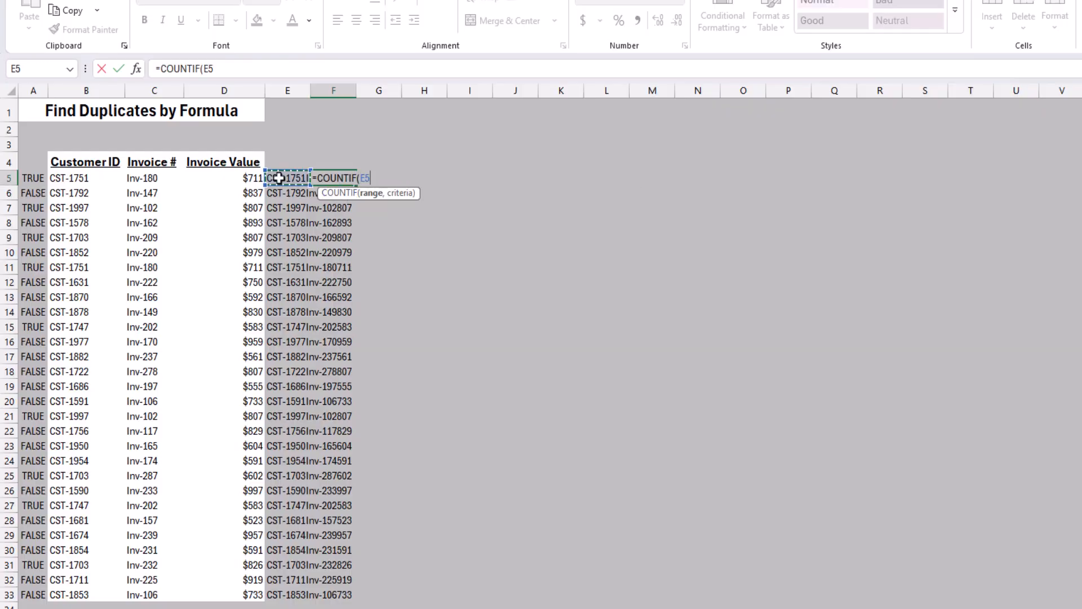
pyautogui.hotkey('ctrl', 'shift', 'Down')
pyautogui.press('F4')
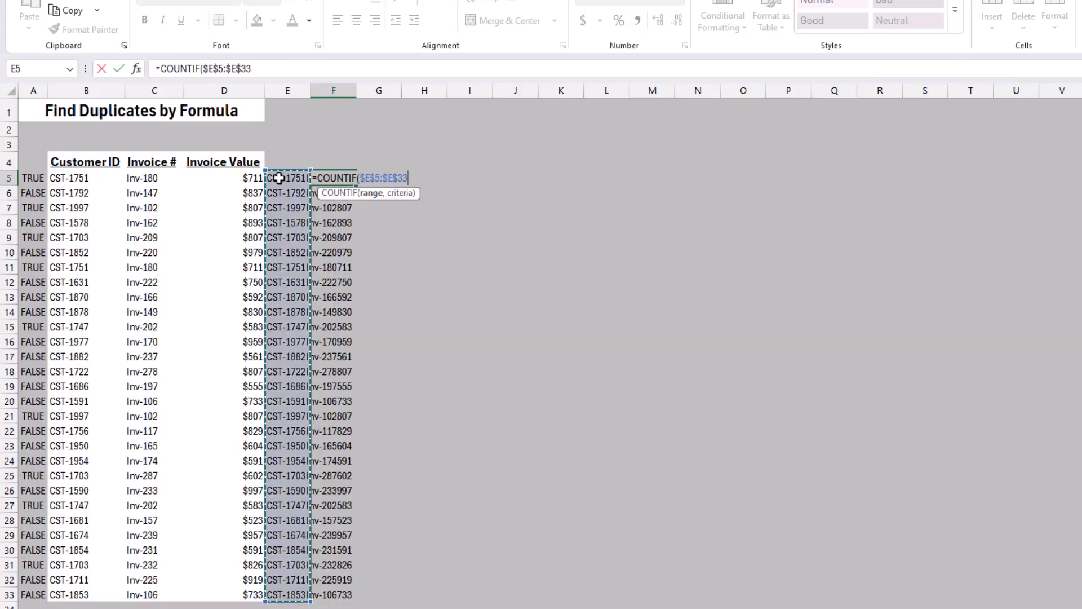
pyautogui.write(',')
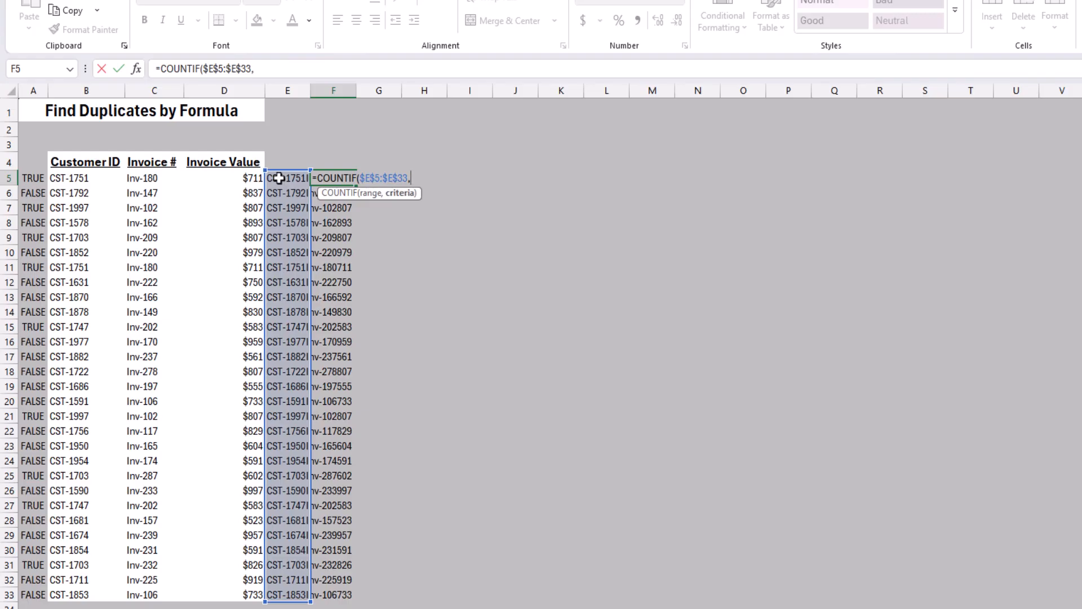
pyautogui.click(279, 178)
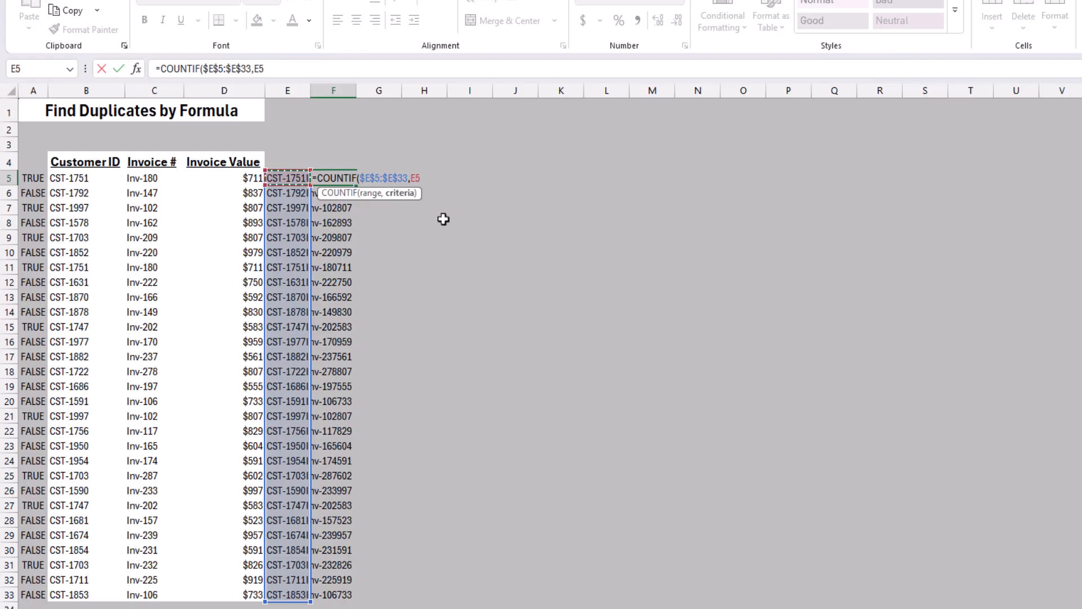
pyautogui.write(')')
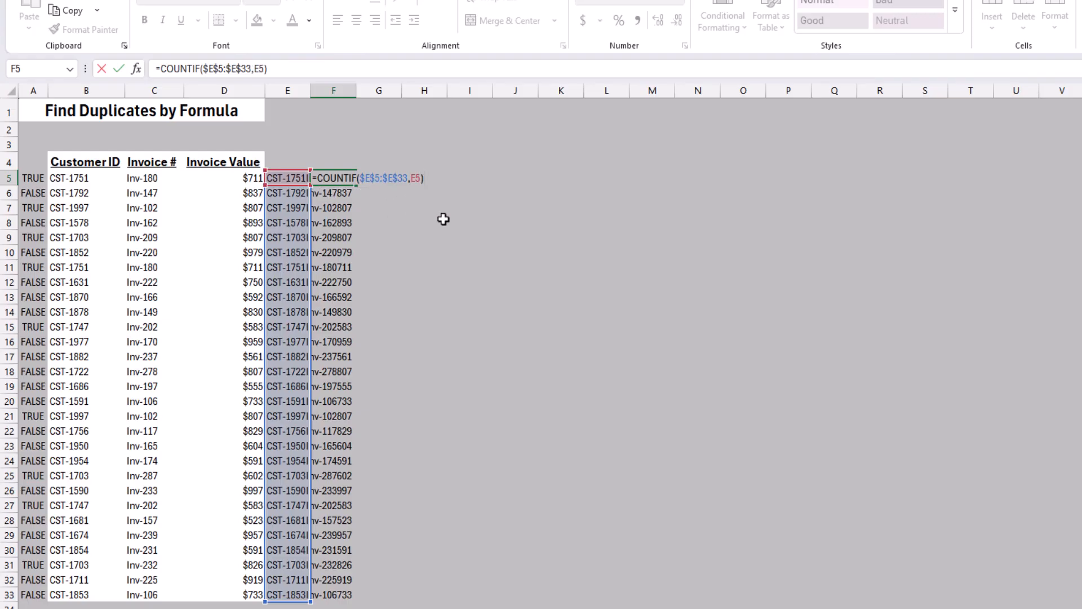
pyautogui.press('Return')
pyautogui.click(353, 176)
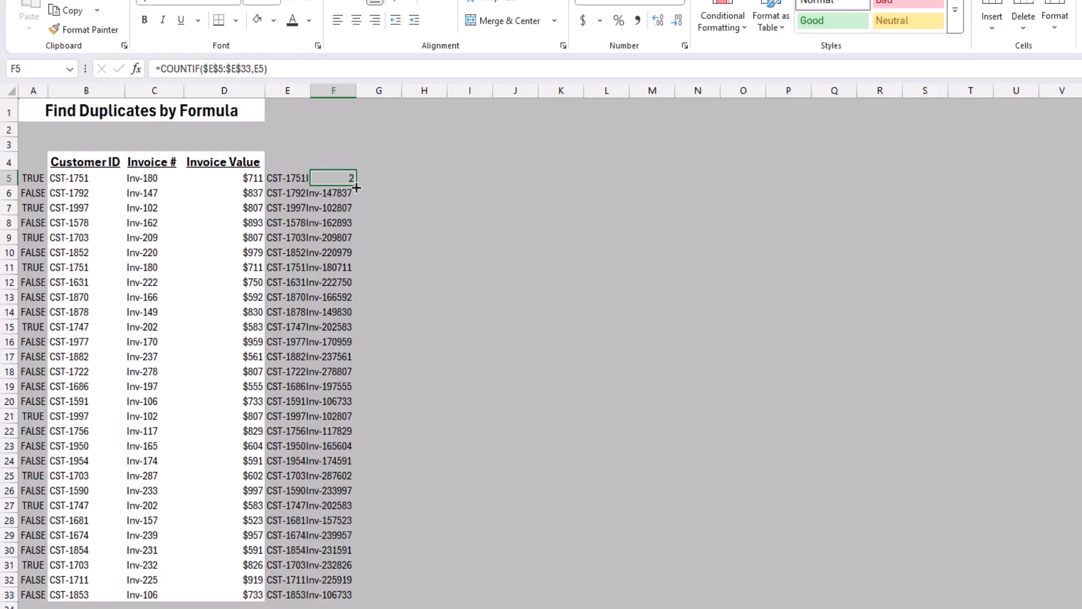
# Fill the F5 count down to F33, and extend the column's formula to =COUNTIF($E$5:$E$33,E5)>1.
pyautogui.doubleClick(356, 189)
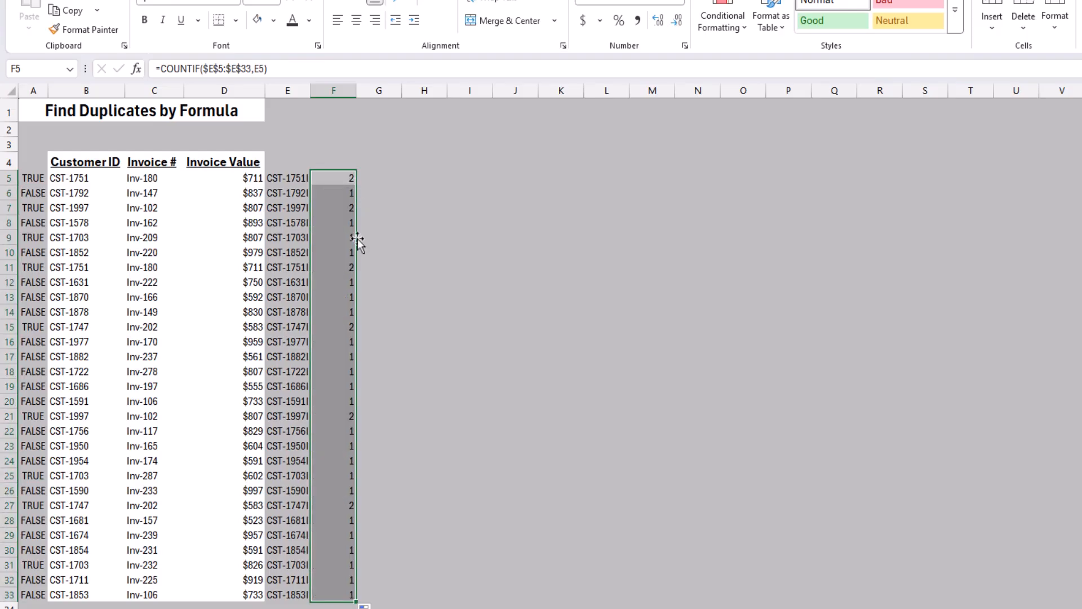
pyautogui.click(338, 176)
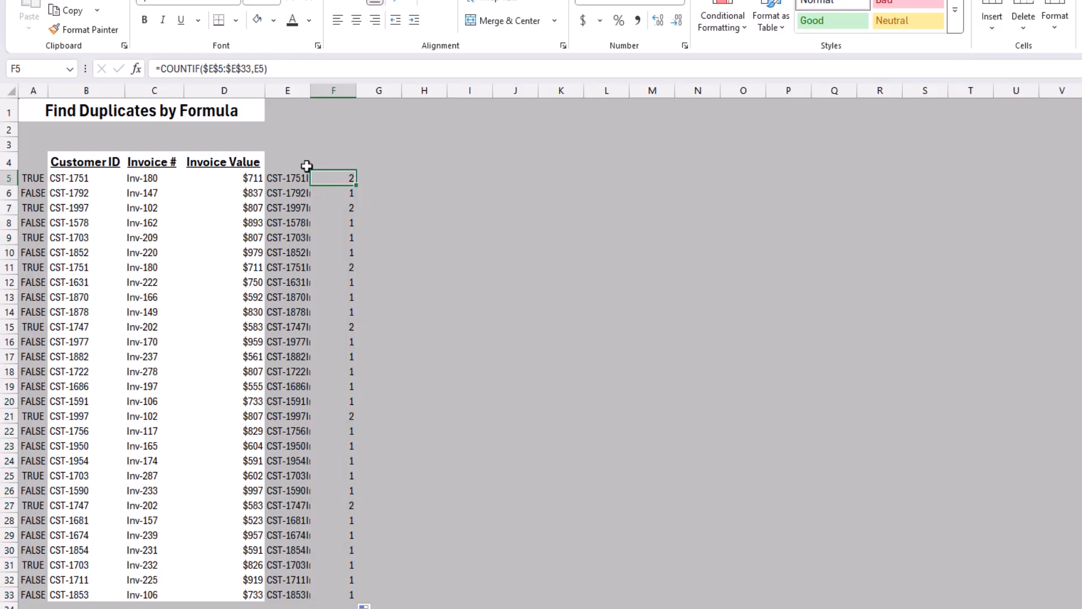
pyautogui.click(284, 72)
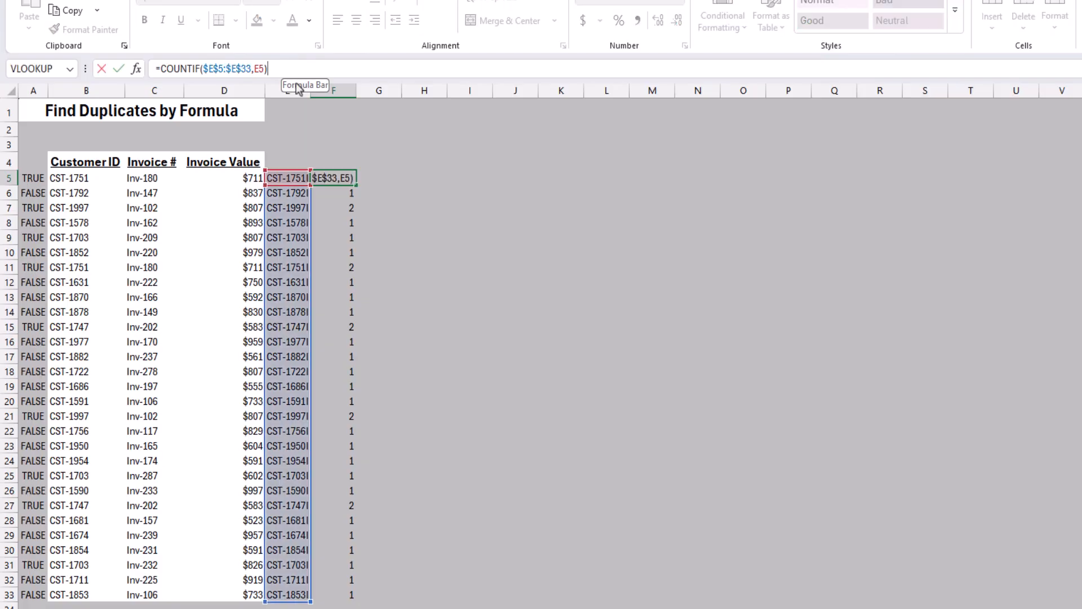
pyautogui.write('>')
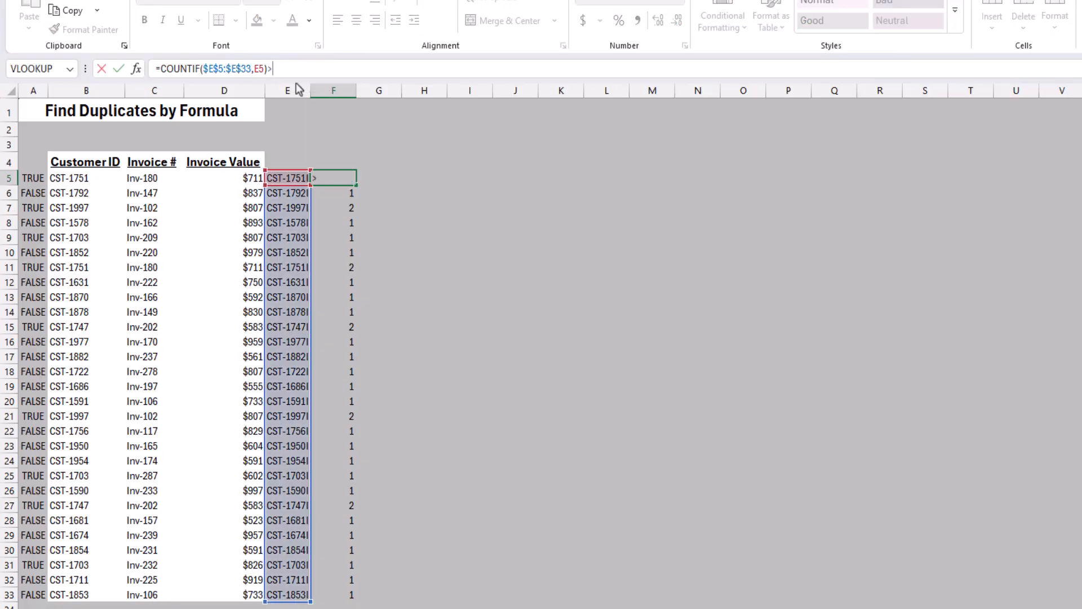
pyautogui.write('1')
pyautogui.hotkey('ctrl', 'Return')
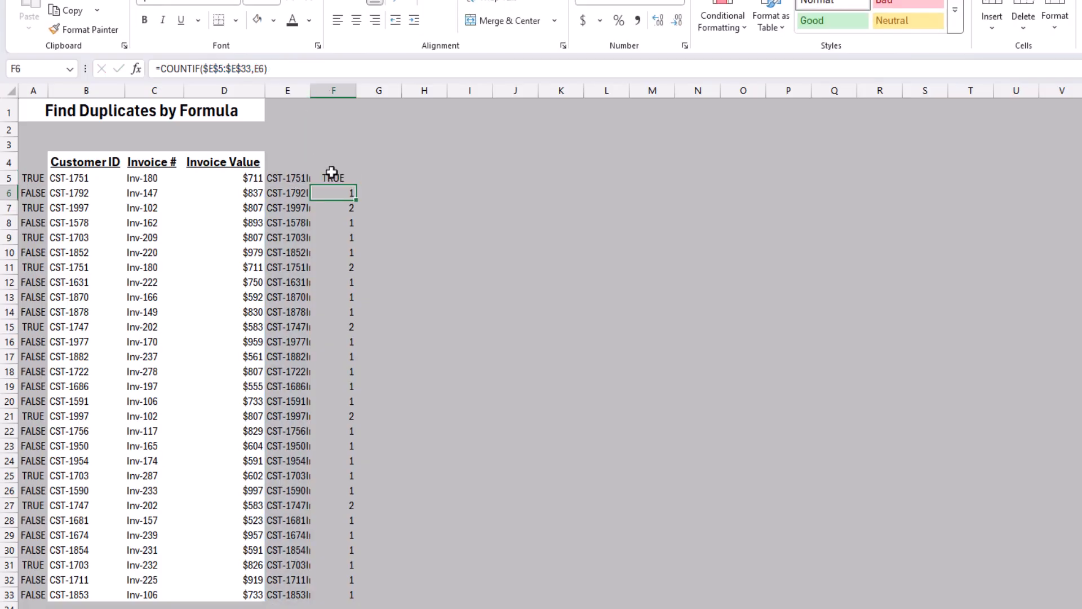
pyautogui.doubleClick(356, 184)
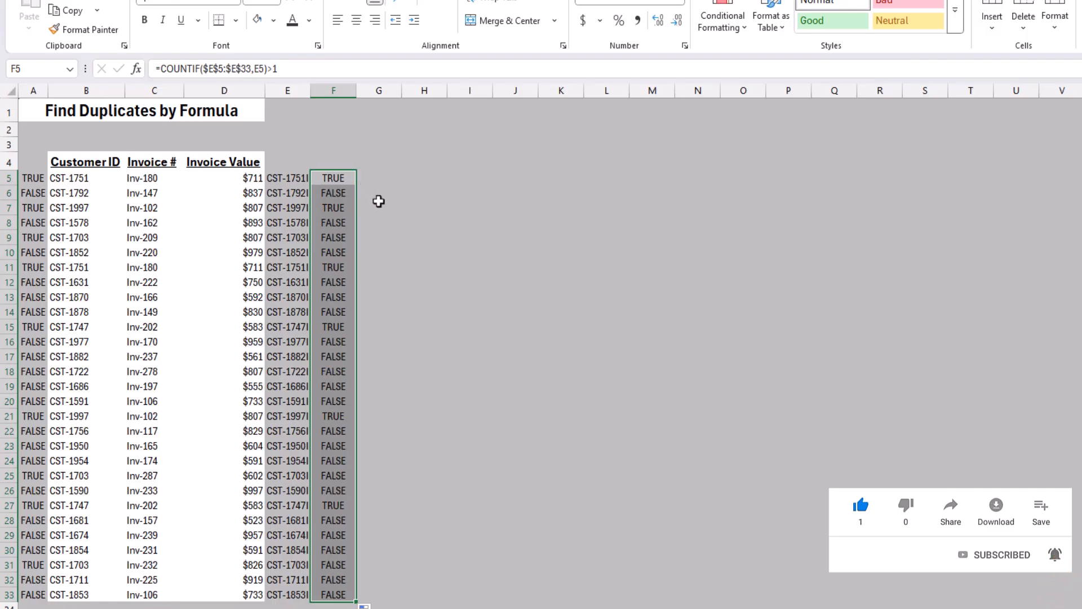
# Wrap the F5 formula in an IF function and insert the 🚫 emoji, searched for as "stop", as the value if true.
pyautogui.click(160, 67)
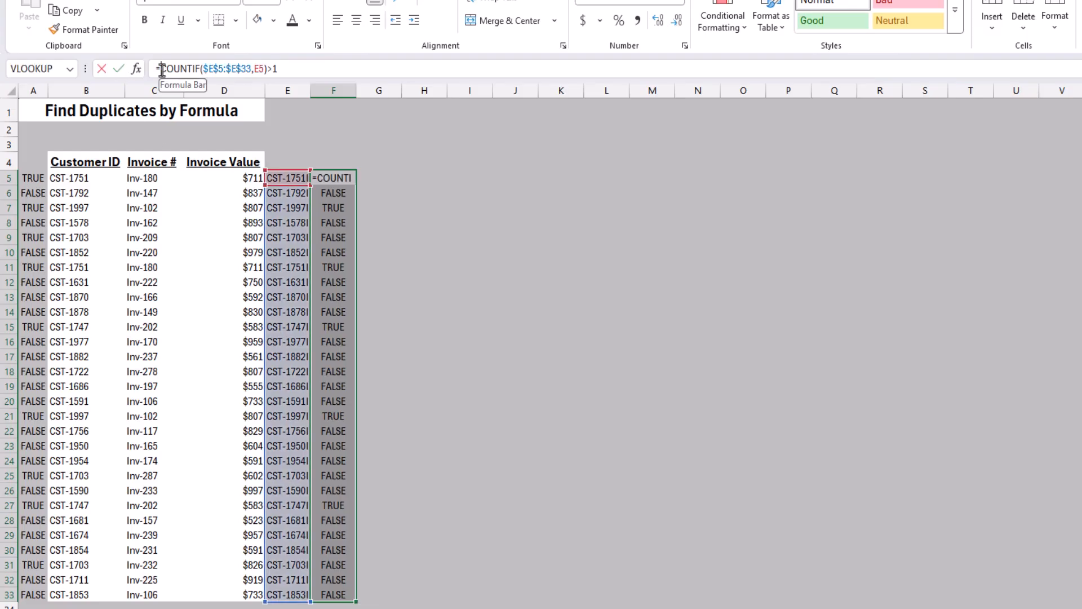
pyautogui.write('IF(')
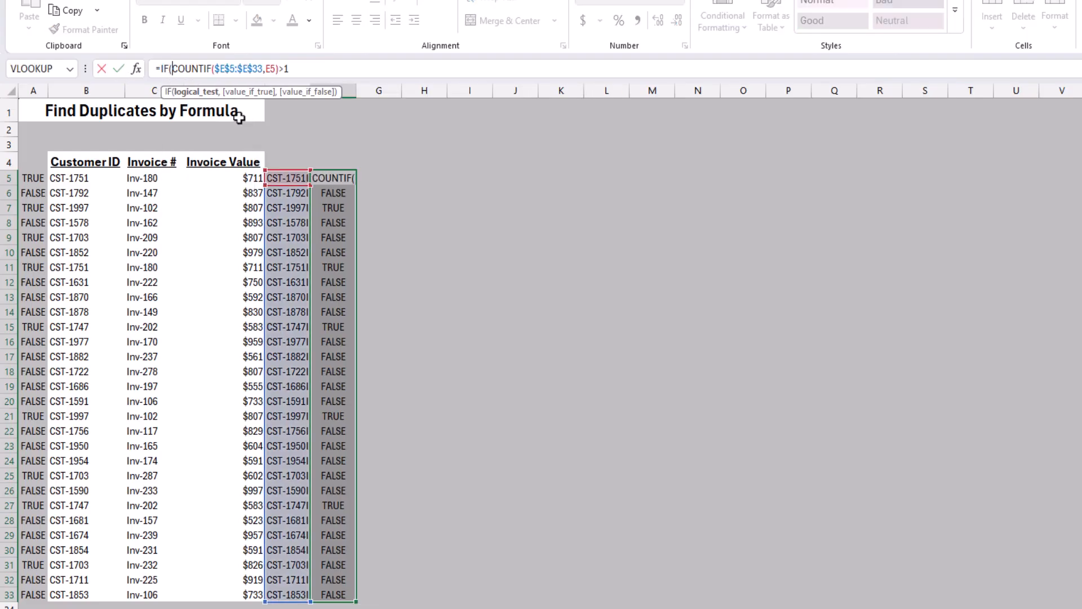
pyautogui.click(306, 75)
pyautogui.write(',')
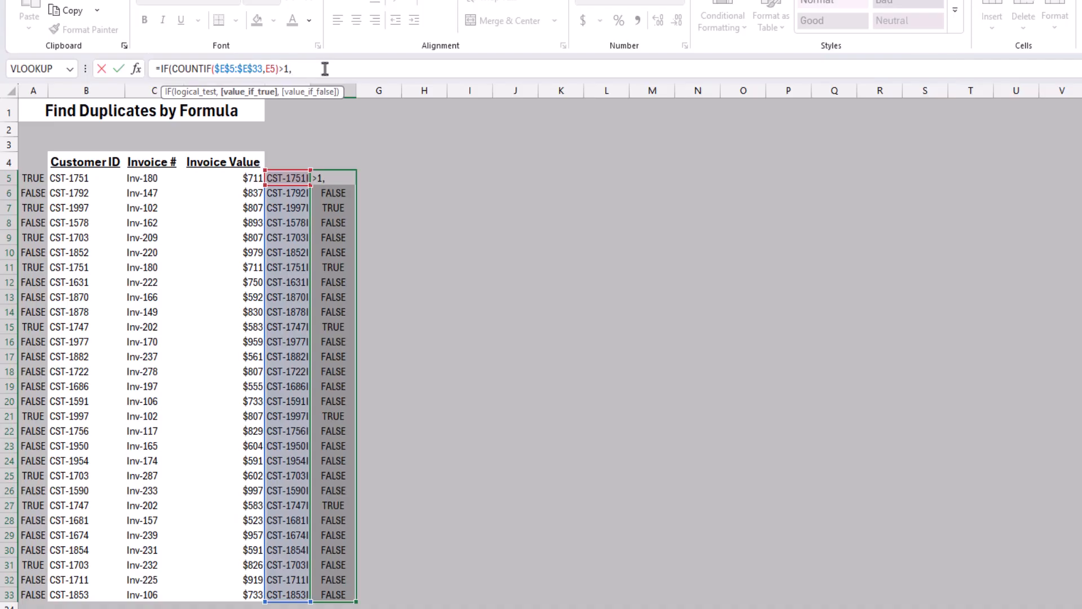
pyautogui.press('super+period')
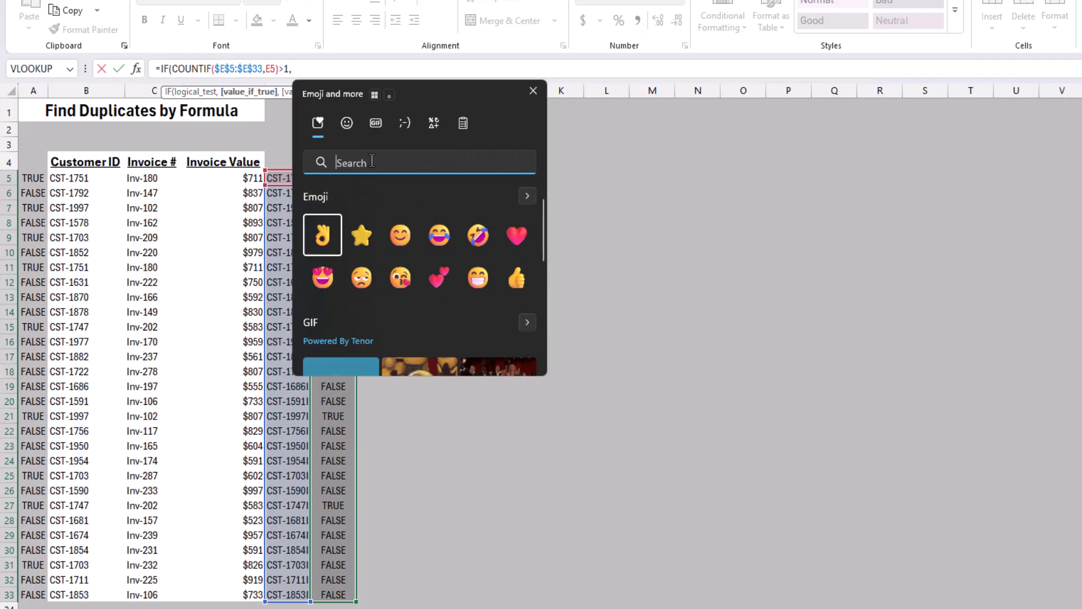
pyautogui.write('stop')
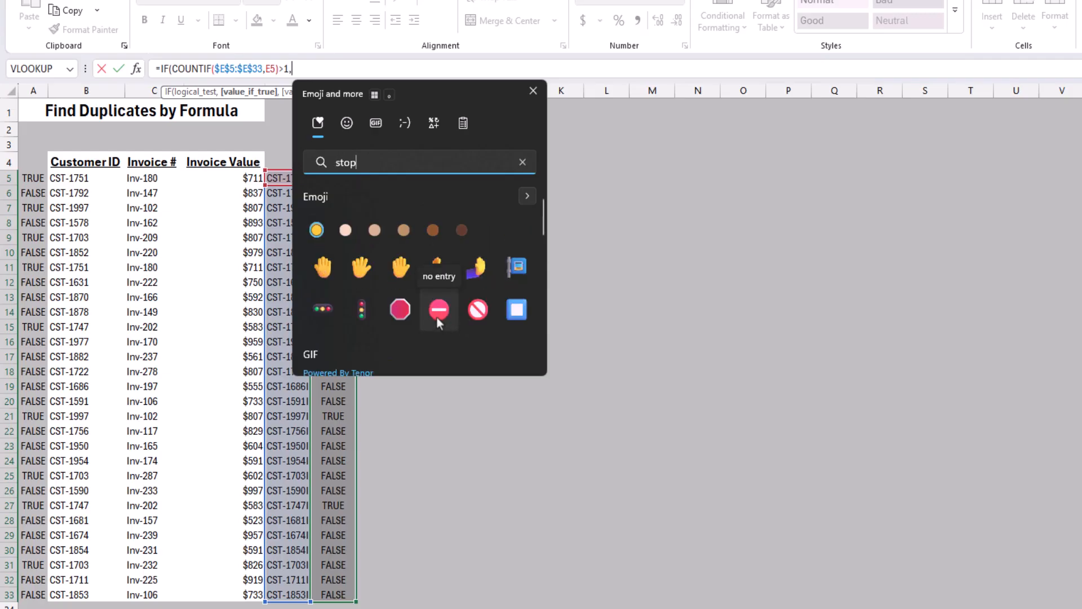
pyautogui.click(468, 319)
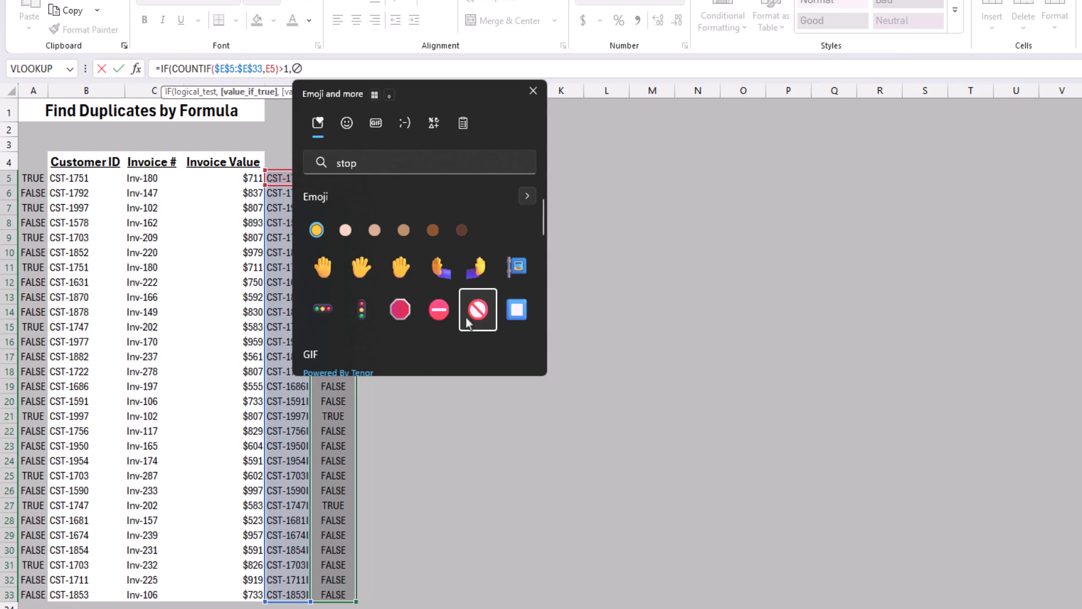
# Complete F5 as =IF(COUNTIF($E$5:$E$33,E5)>1,"🚫","") and fill it down to F33.
pyautogui.write('"')
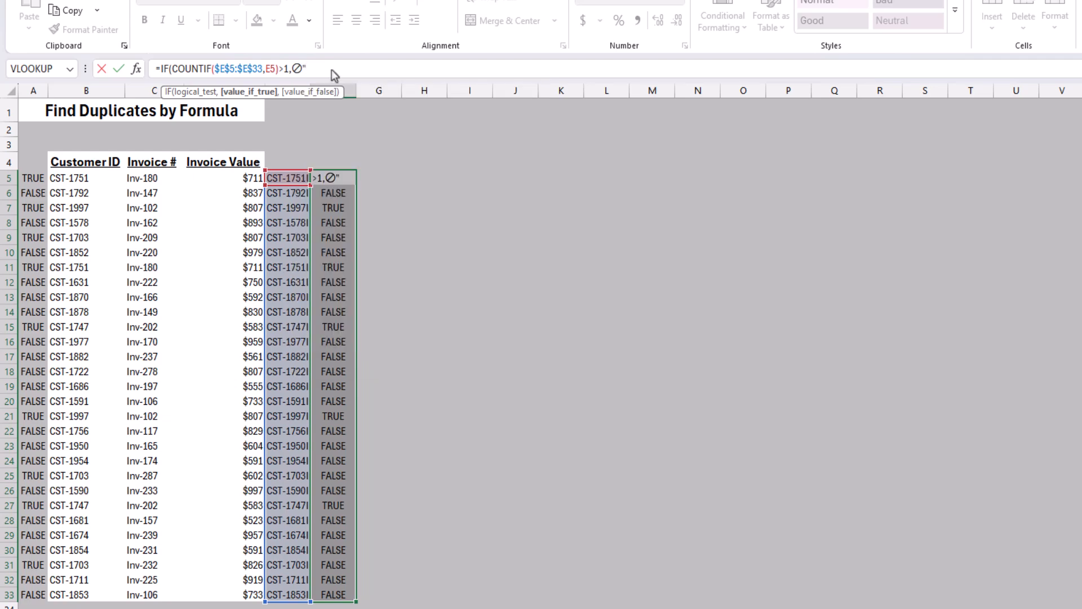
pyautogui.write('⊘"')
pyautogui.click(331, 69)
pyautogui.write(',')
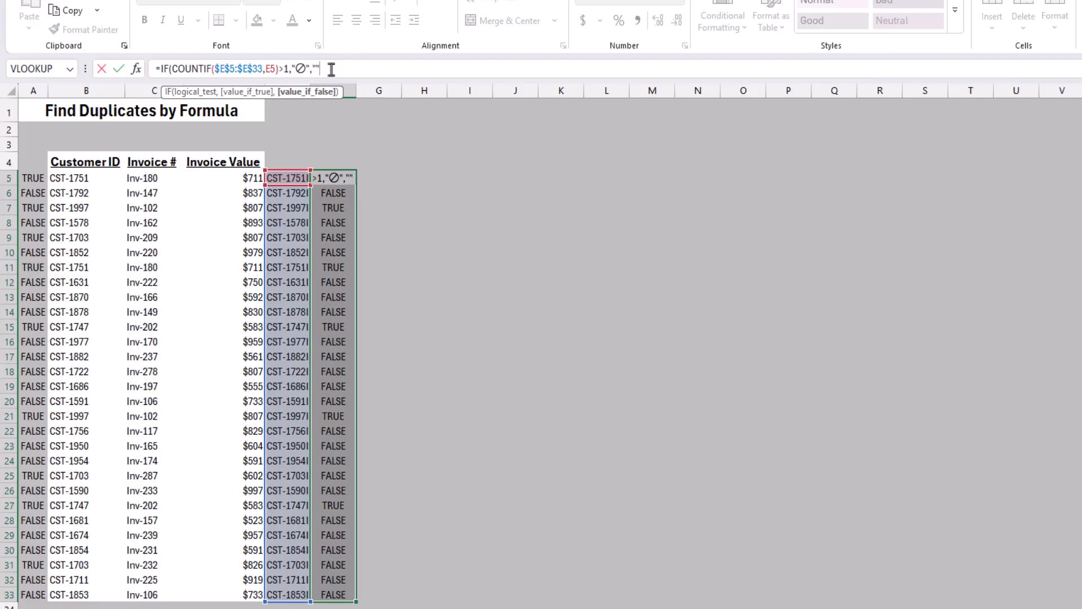
pyautogui.write('"")')
pyautogui.press('Return')
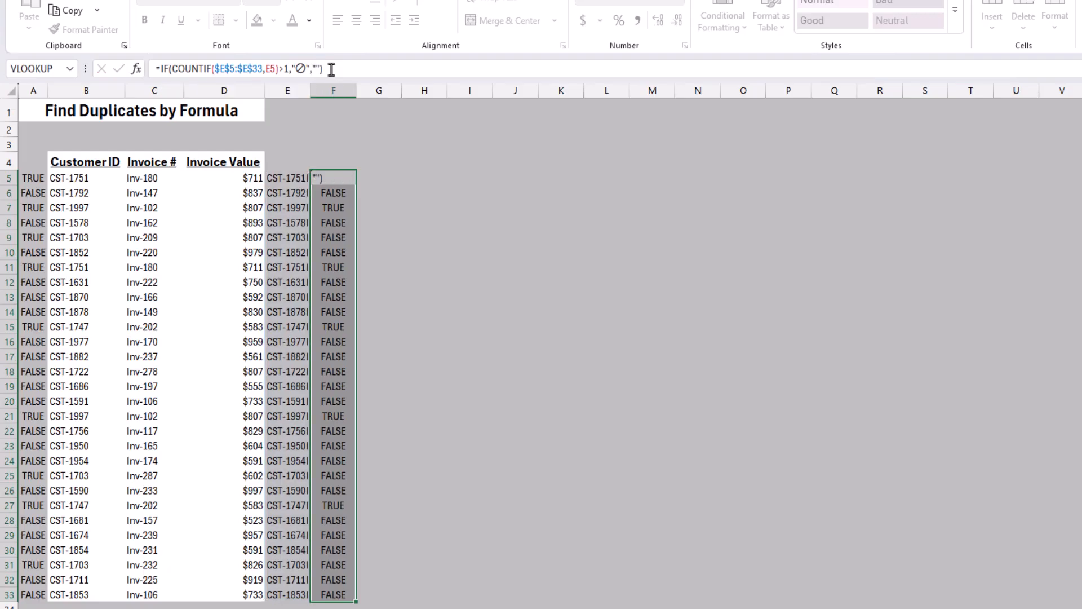
pyautogui.click(332, 181)
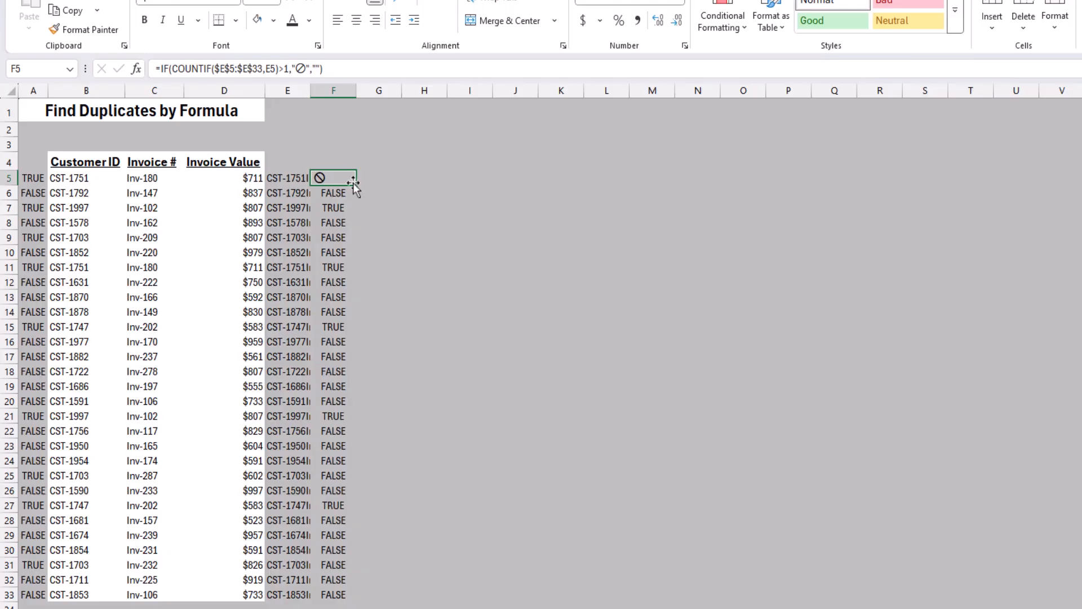
pyautogui.doubleClick(355, 184)
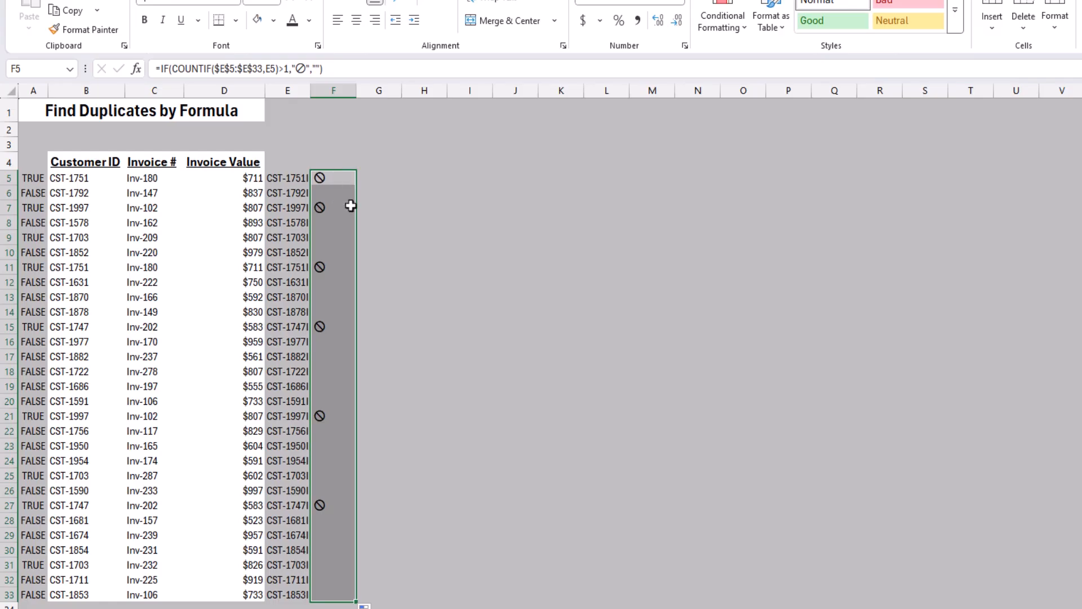
# Start a new conditional formatting rule for B5:D33 that uses a formula to determine which cells to format.
pyautogui.click(93, 180)
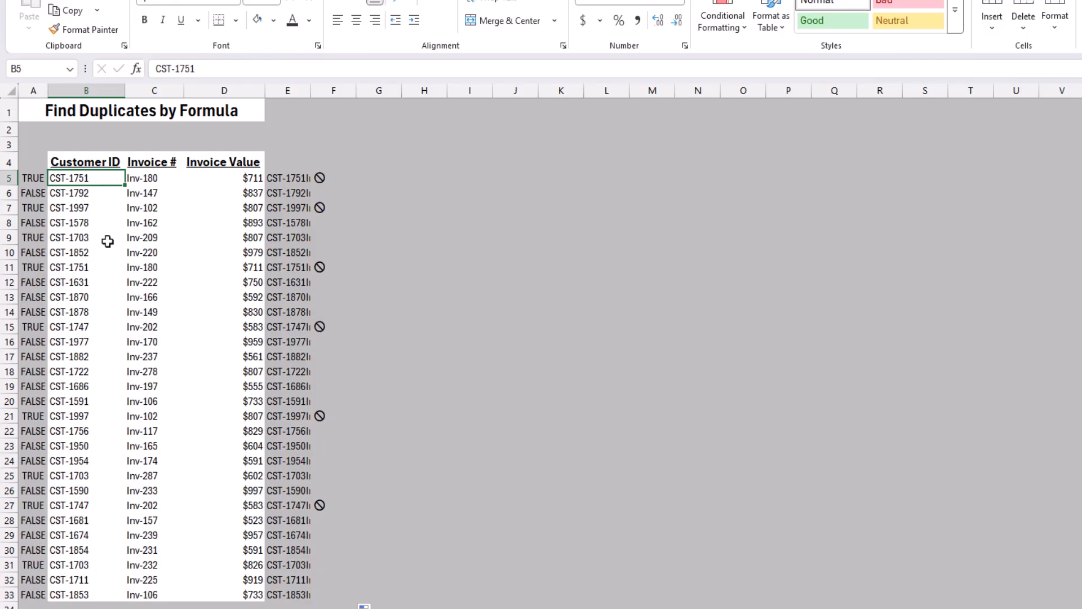
pyautogui.hotkey('shift', 'Right')
pyautogui.hotkey('shift', 'Right')
pyautogui.hotkey('ctrl', 'shift', 'Down')
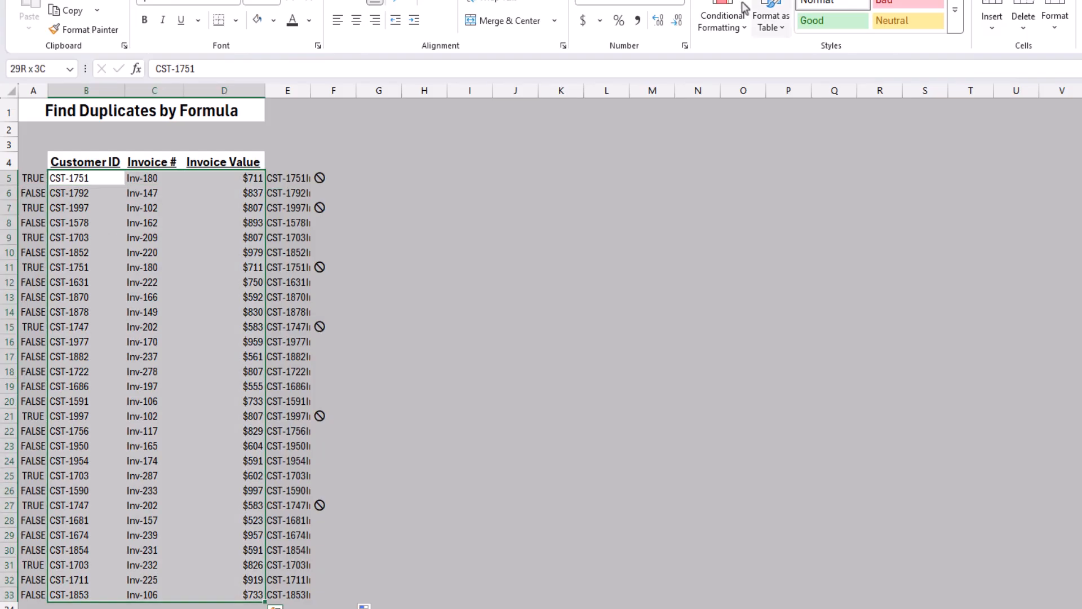
pyautogui.click(727, 26)
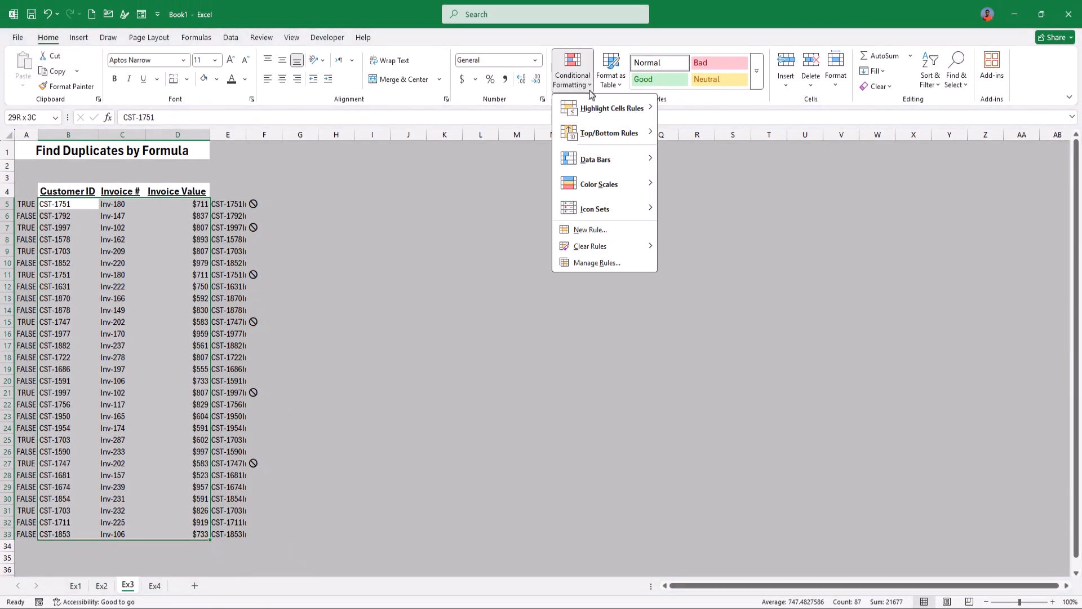
pyautogui.click(597, 263)
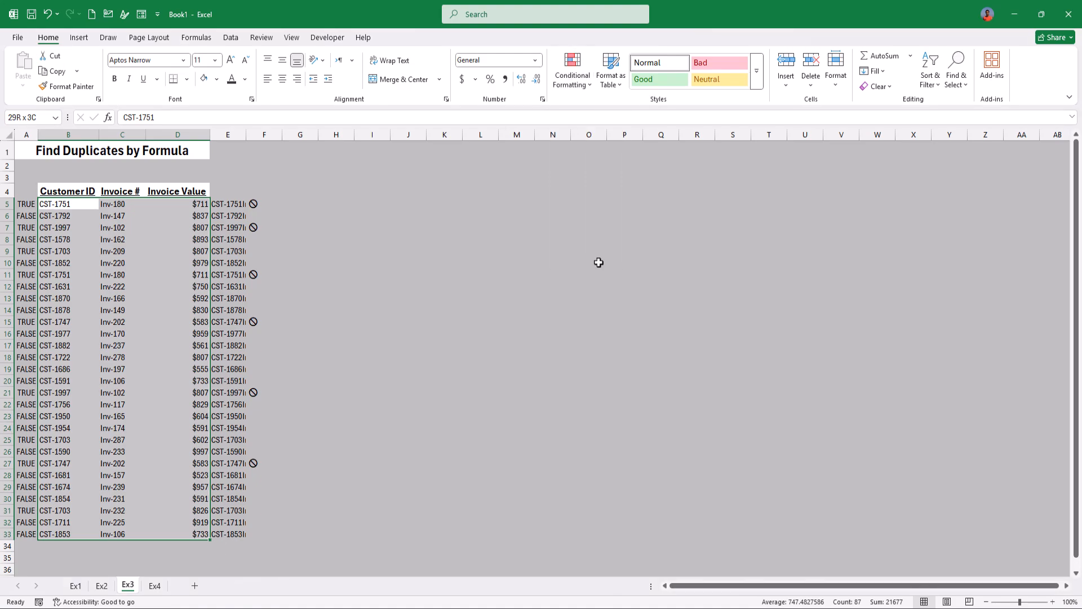
pyautogui.click(135, 293)
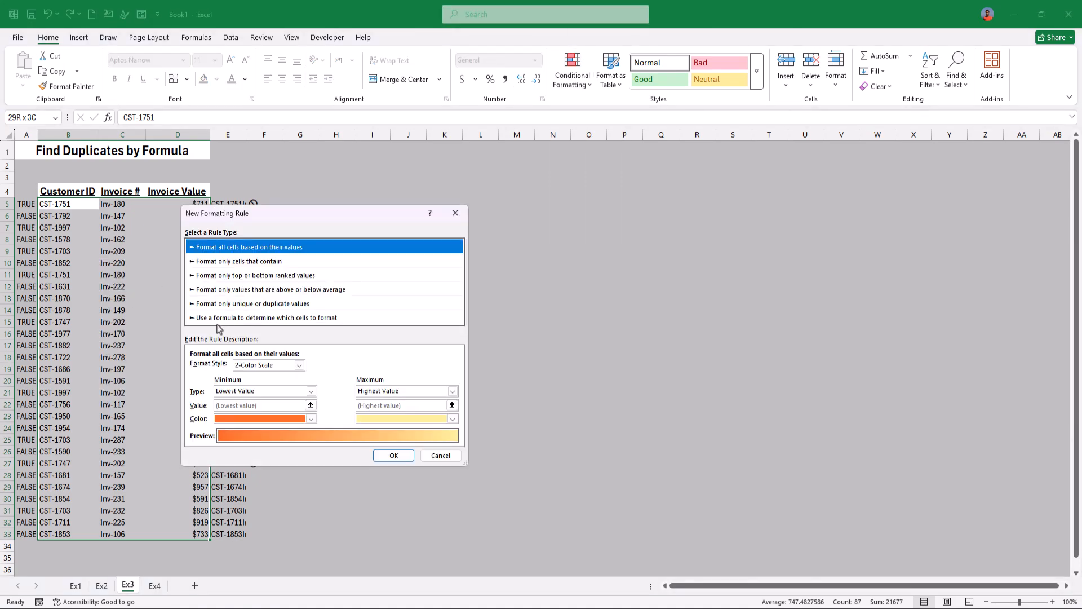
pyautogui.click(221, 318)
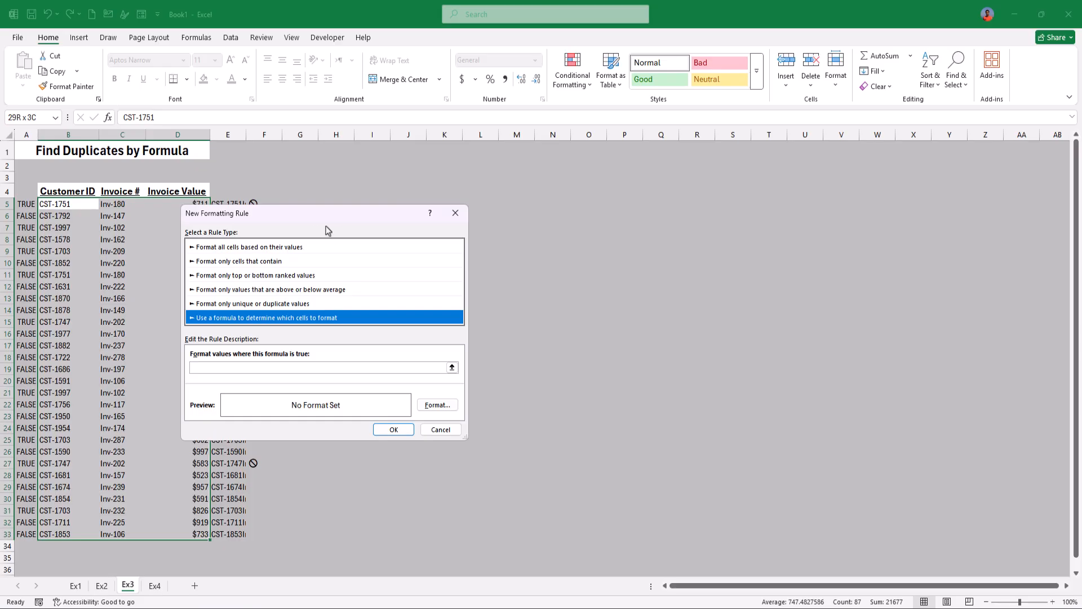
# Enter =$F5="🚫" as the rule's formula, with only the column reference absolute.
pyautogui.moveTo(325, 226); pyautogui.dragTo(474, 215)
pyautogui.click(391, 356)
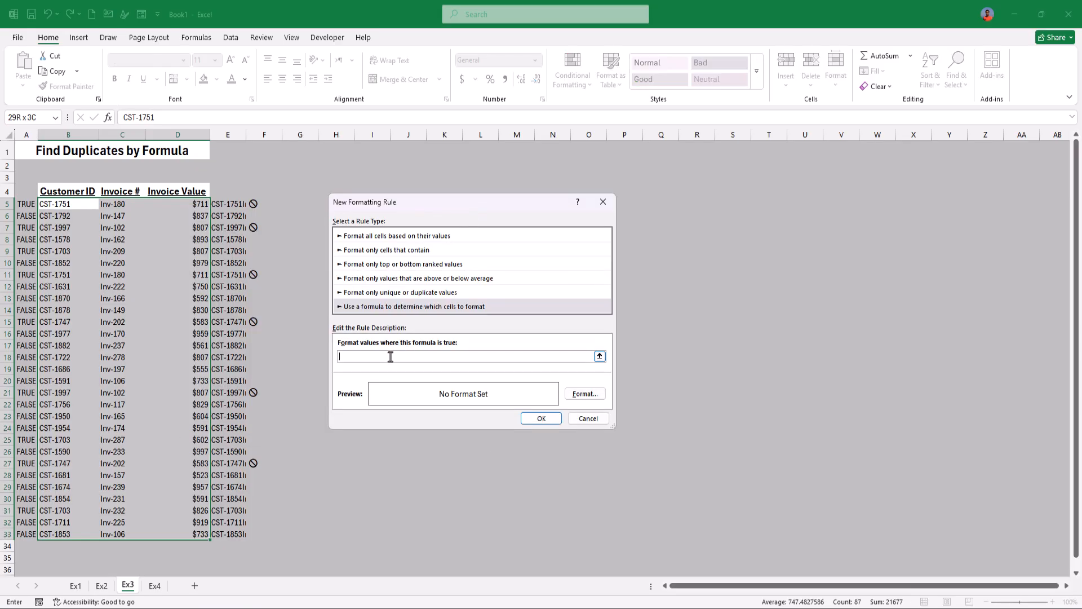
pyautogui.write('=')
pyautogui.click(265, 204)
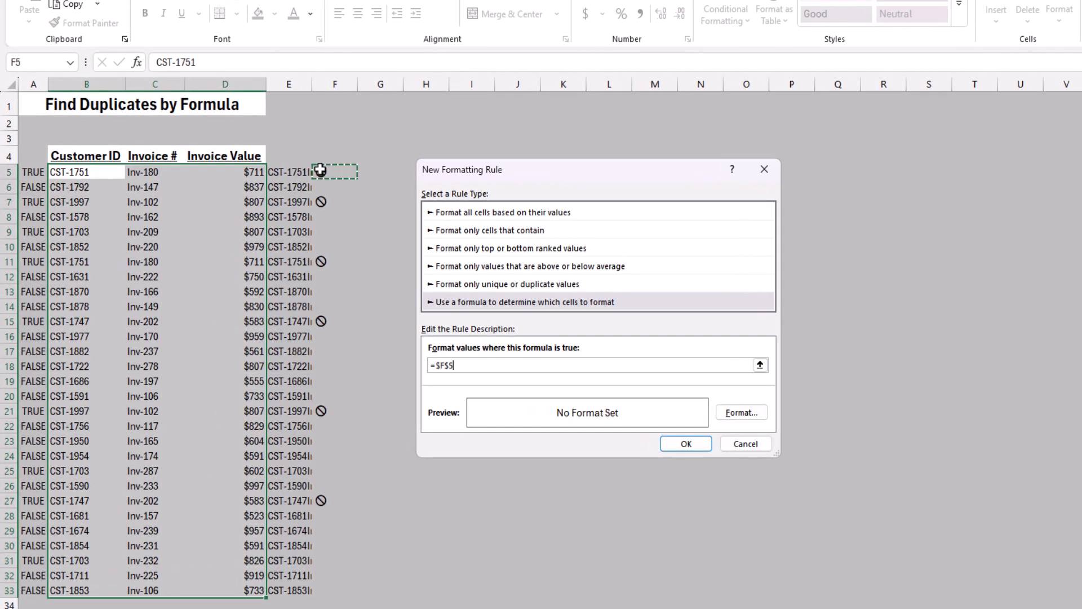
pyautogui.write('=')
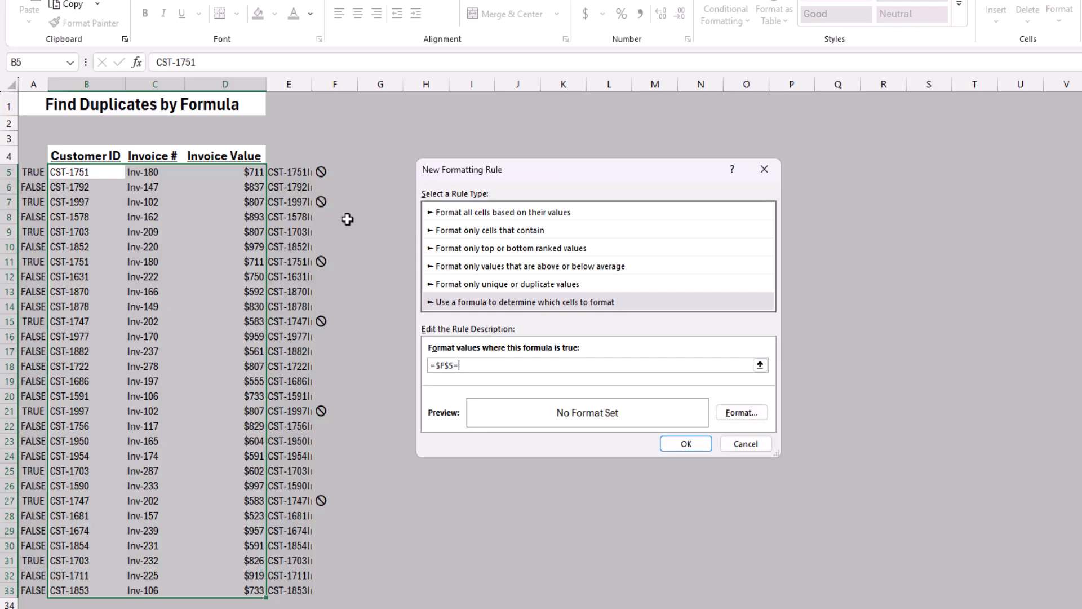
pyautogui.press('super+period')
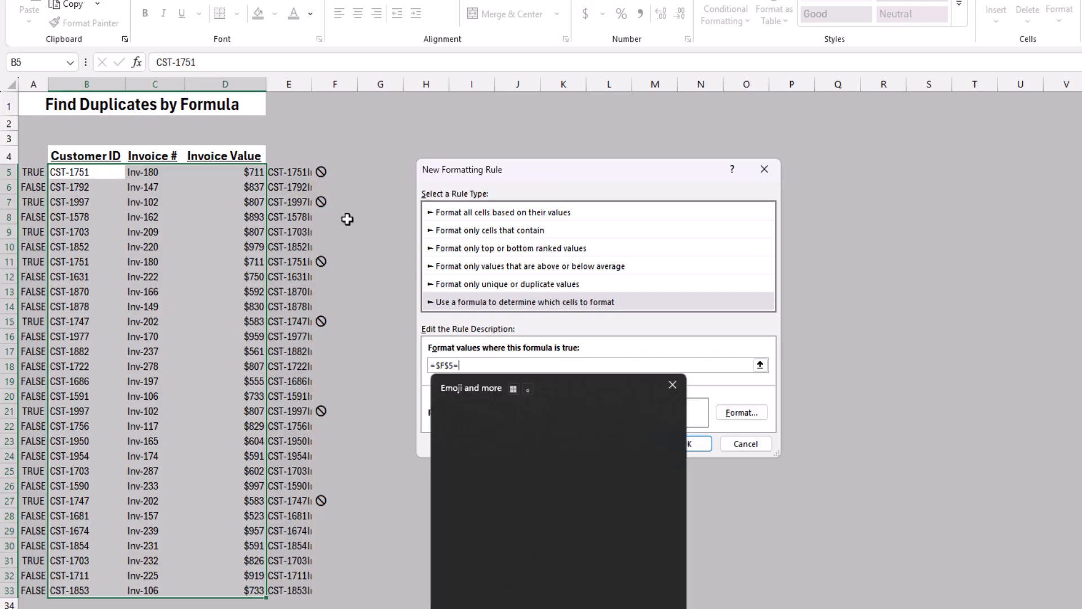
pyautogui.click(458, 537)
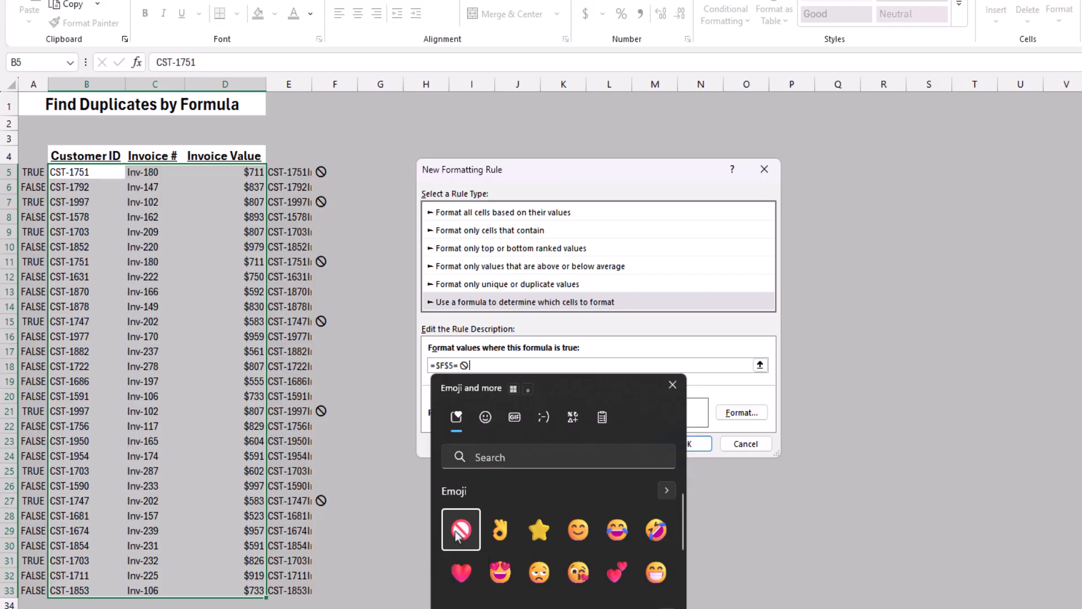
pyautogui.click(672, 385)
pyautogui.click(446, 365)
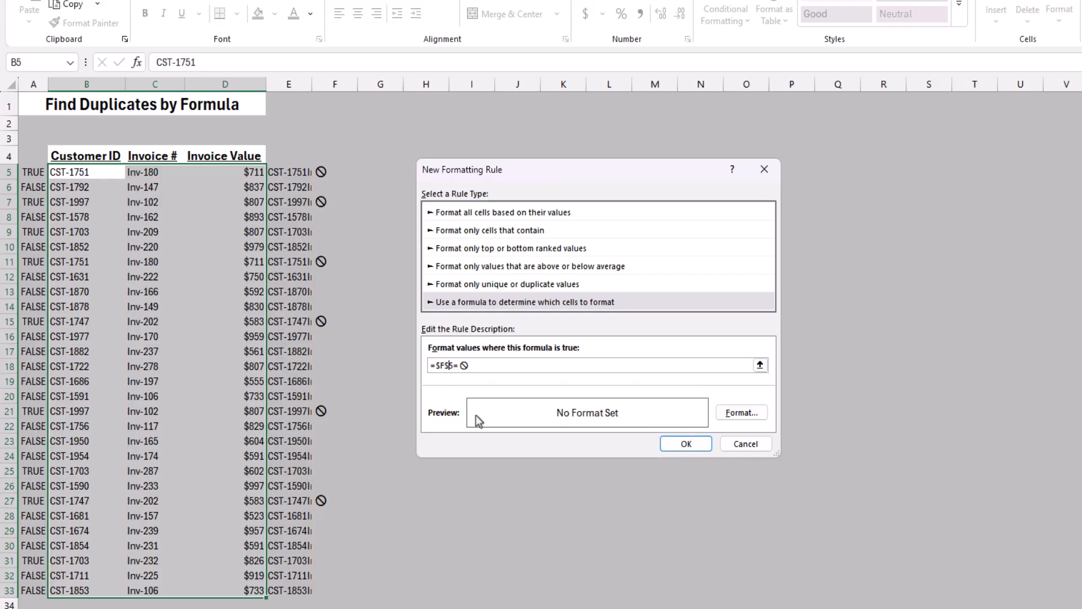
pyautogui.press('BackSpace')
pyautogui.click(484, 368)
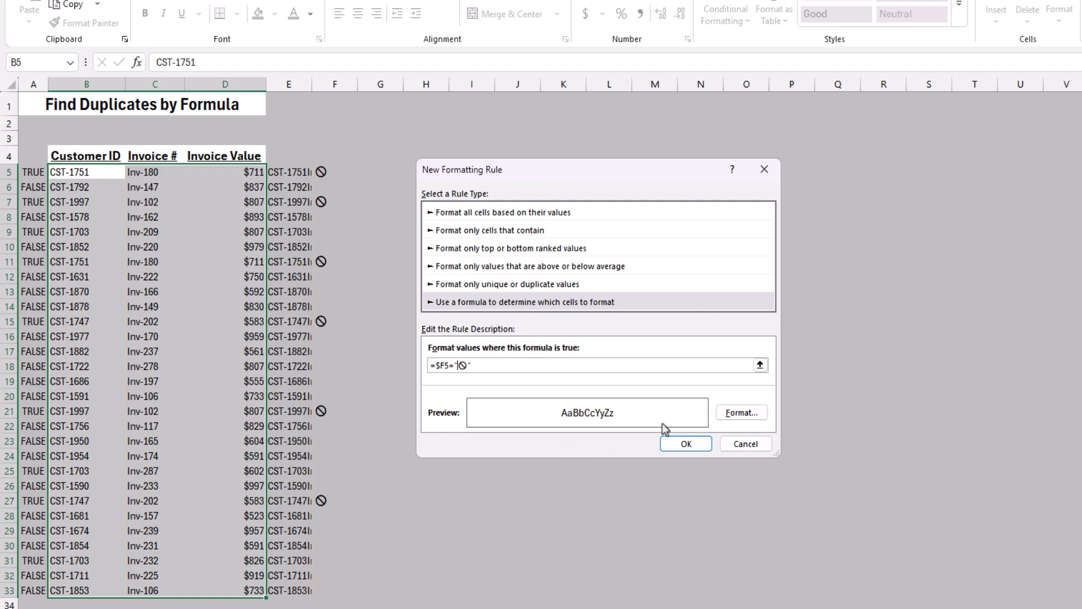
# Give the rule the lightest orange background fill and apply it to B5:D33.
pyautogui.click(741, 412)
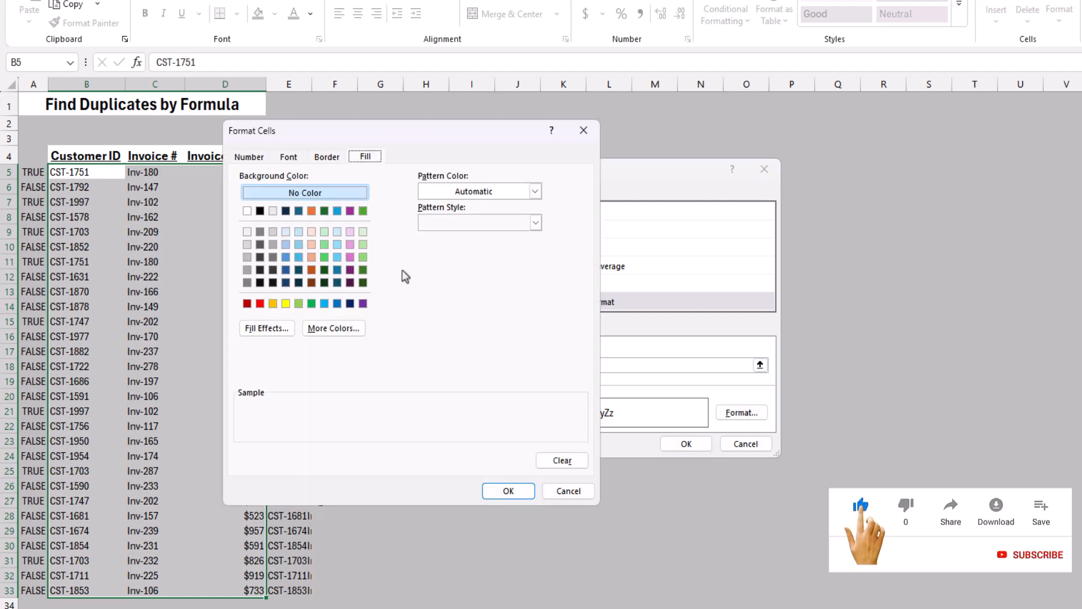
pyautogui.click(311, 244)
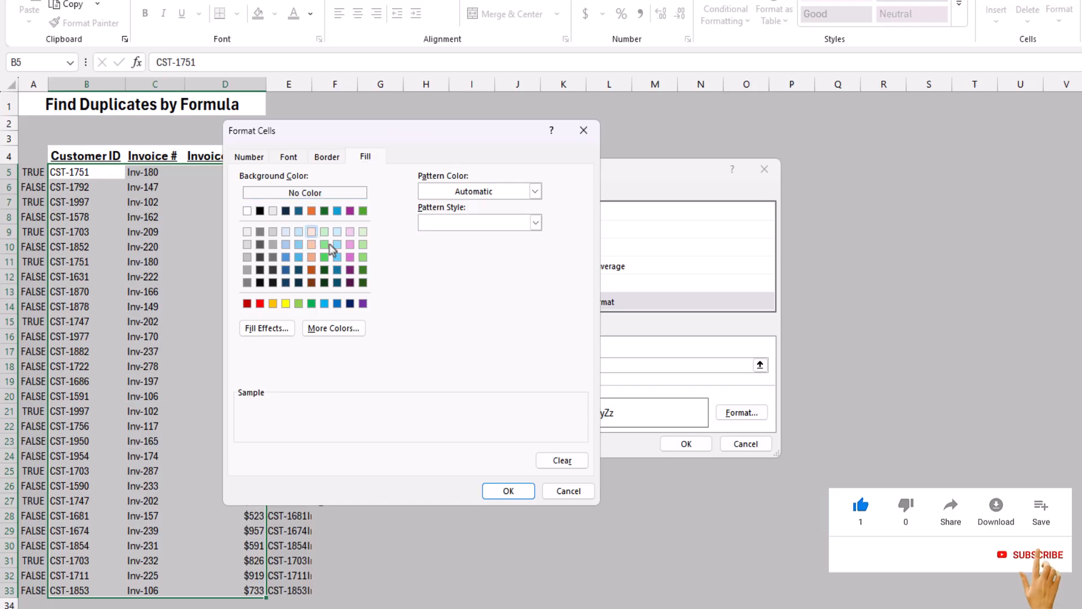
pyautogui.click(508, 491)
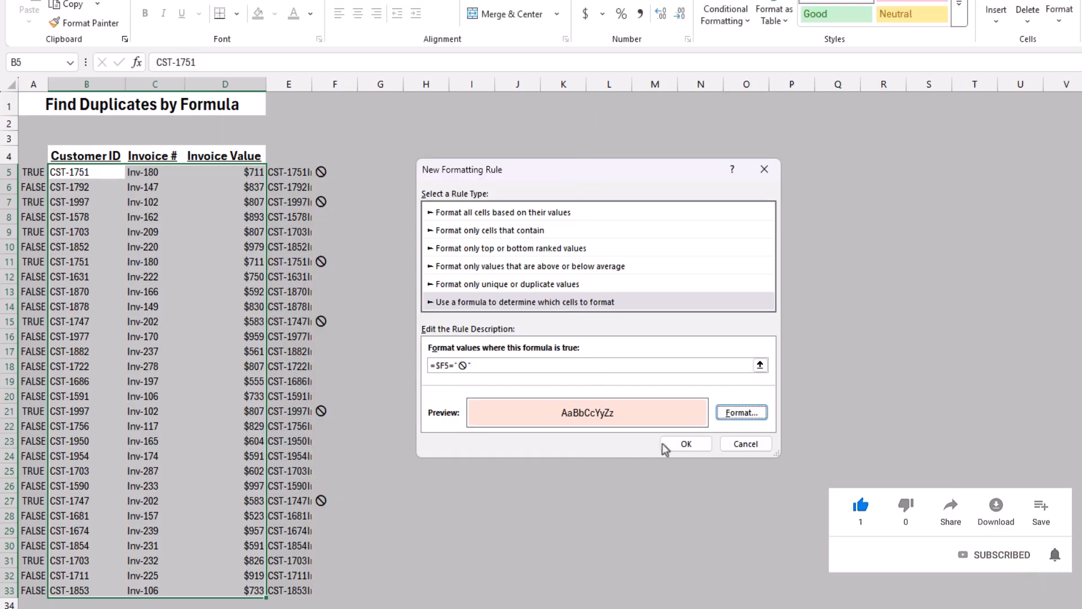
pyautogui.click(687, 443)
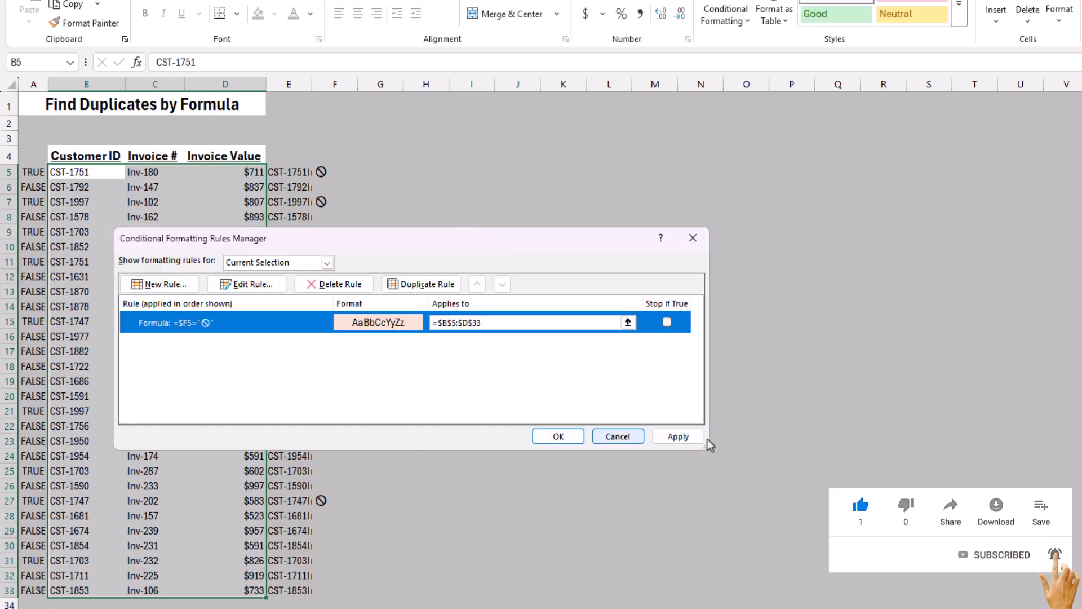
pyautogui.click(679, 438)
pyautogui.click(560, 436)
pyautogui.click(566, 438)
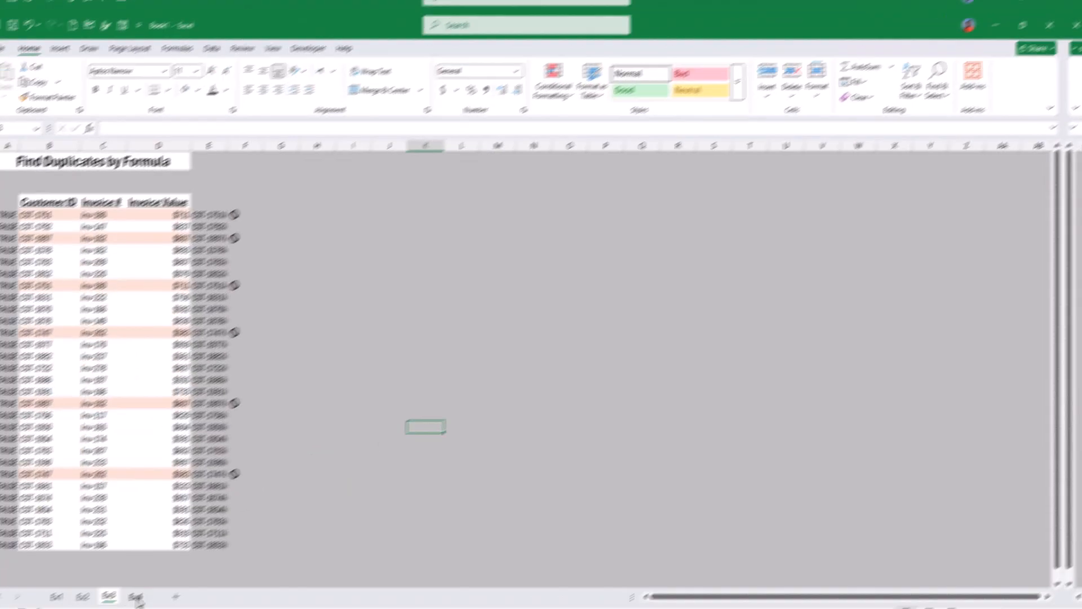
# On sheet Ex4, start a FILTER formula in J6 with the absolute range $B$5:$D$33 as its array.
pyautogui.click(137, 599)
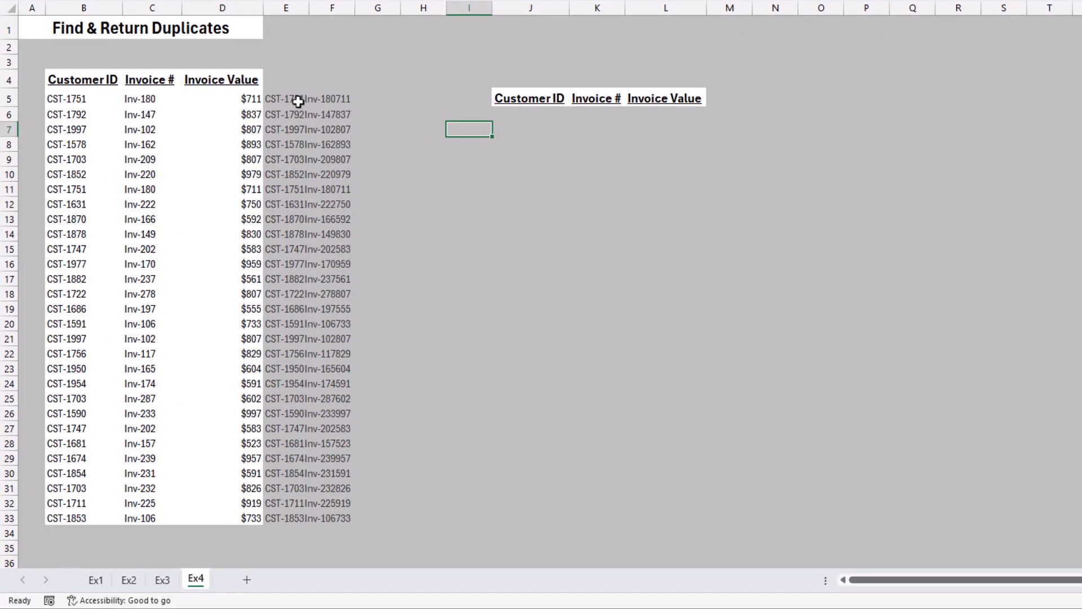
pyautogui.click(507, 110)
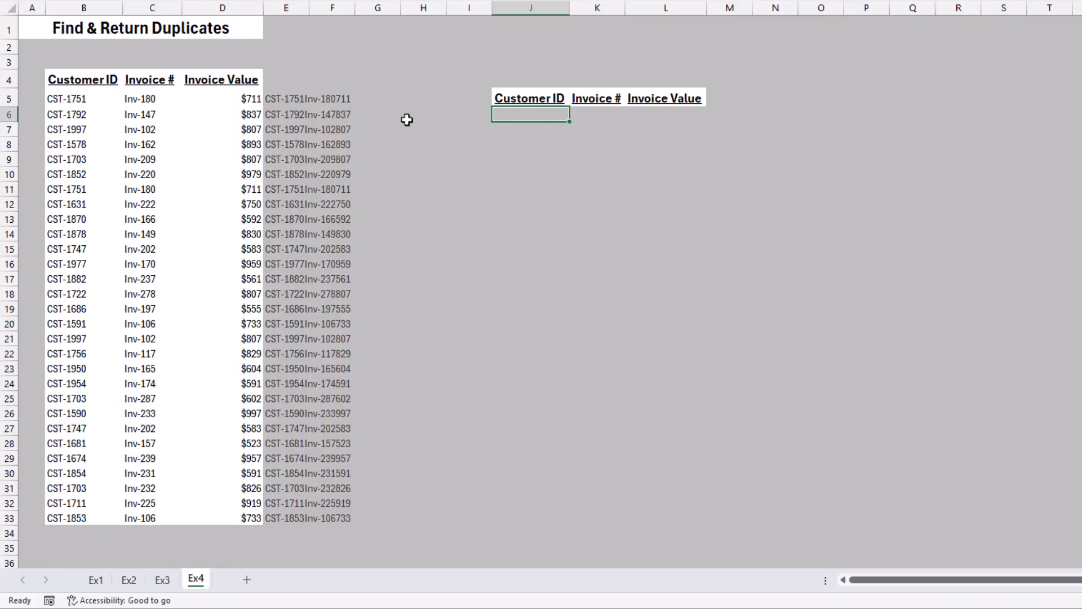
pyautogui.write('=fil')
pyautogui.press('Tab')
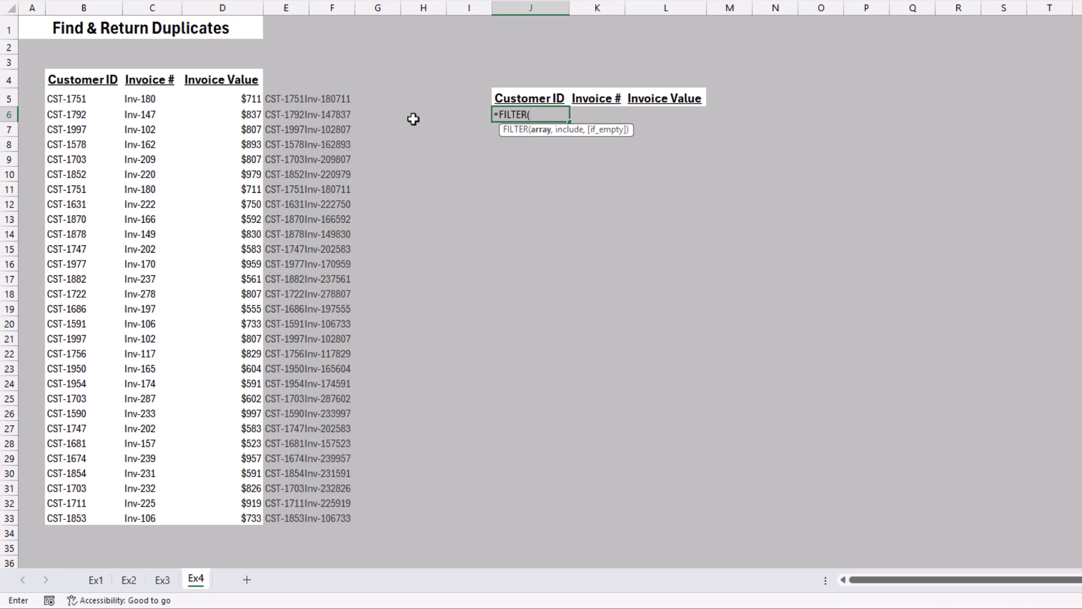
pyautogui.click(68, 93)
pyautogui.hotkey('shift', 'Right')
pyautogui.hotkey('shift', 'Right')
pyautogui.hotkey('shift', 'Right')
pyautogui.hotkey('shift', 'Left')
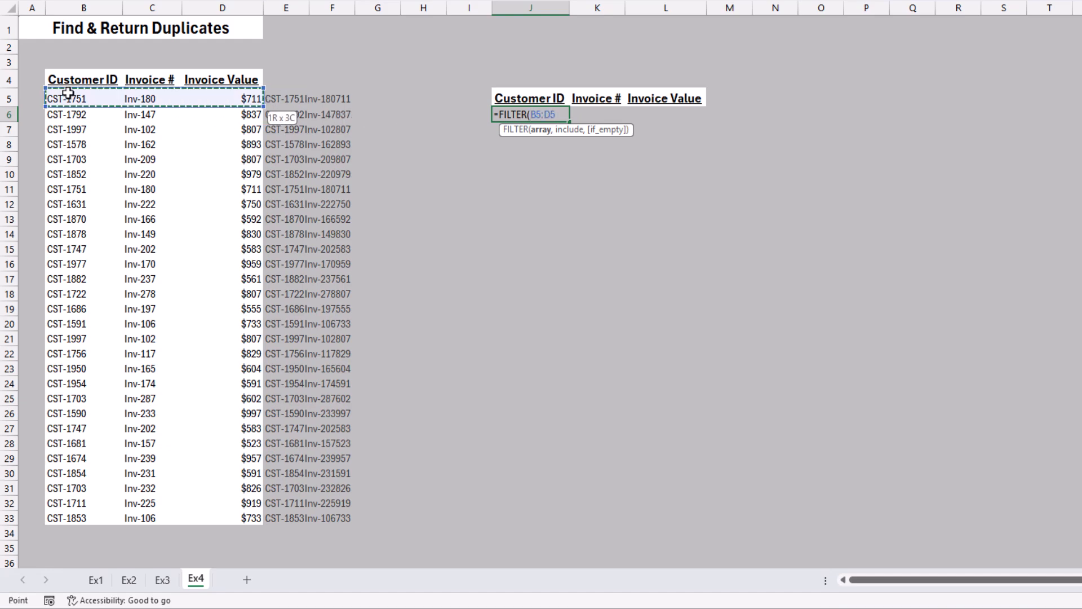
pyautogui.hotkey('ctrl', 'shift', 'Down')
pyautogui.press('F4')
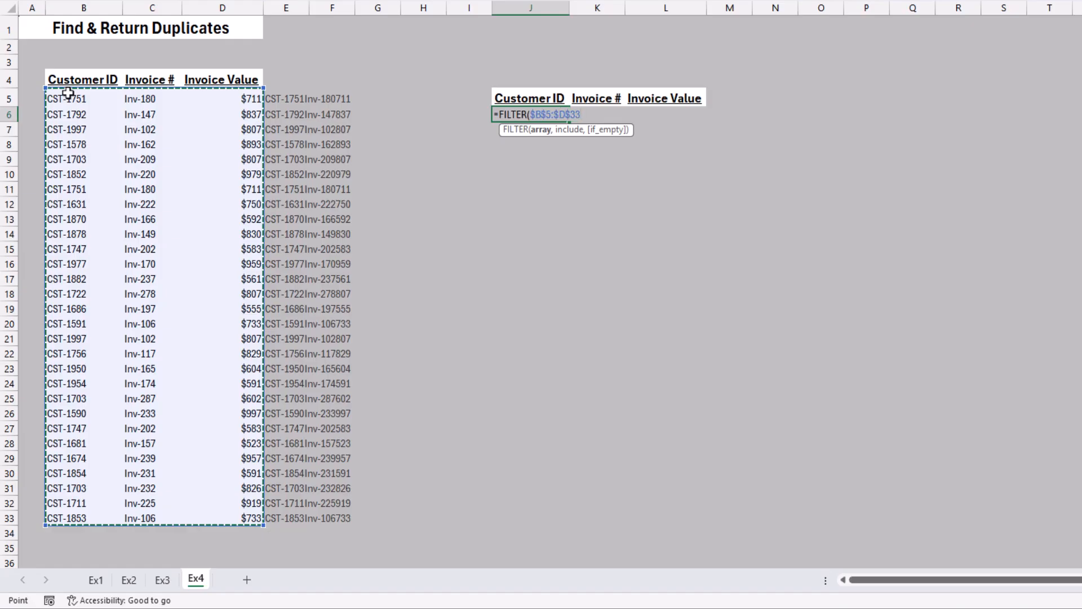
pyautogui.write(',')
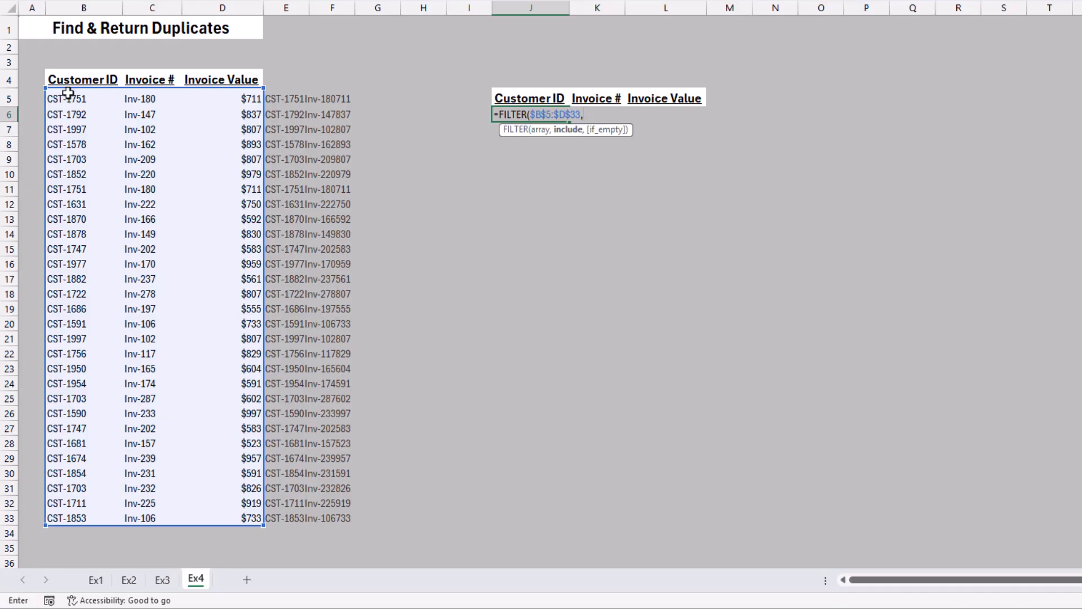
# Set the FILTER's include condition to COUNTIF(E5:E33,E5:E33)>1 so only duplicated rows are returned.
pyautogui.write('COUNT')
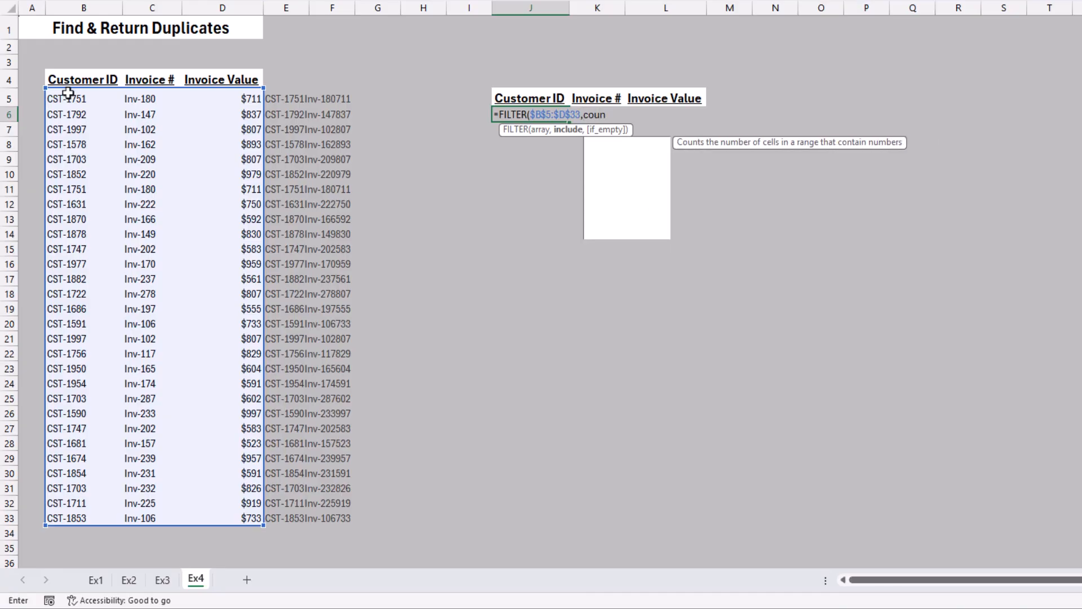
pyautogui.press('Down')
pyautogui.press('Down')
pyautogui.press('Down')
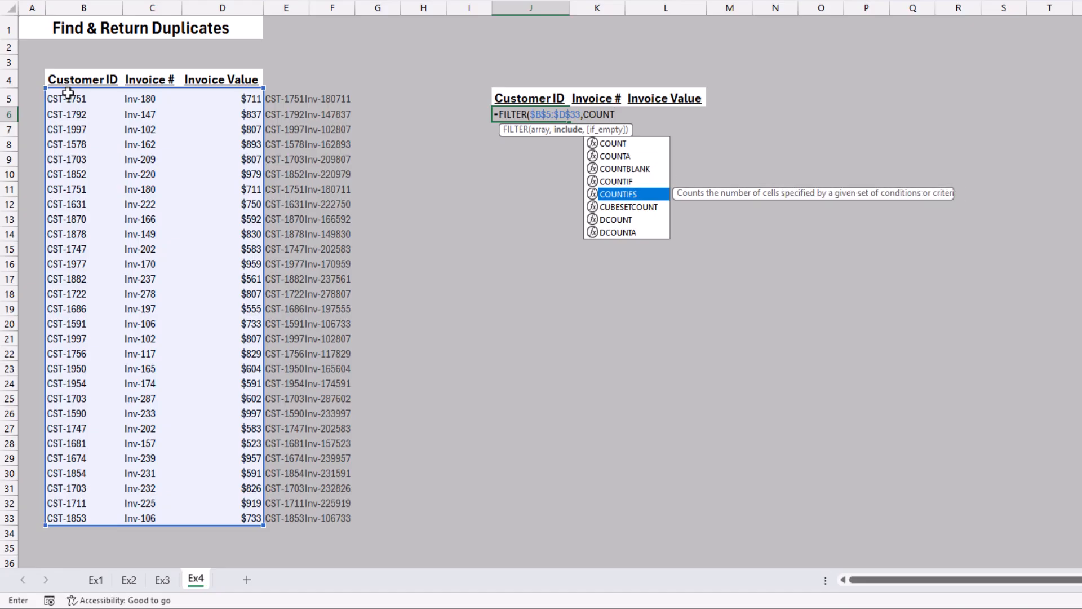
pyautogui.press('Tab')
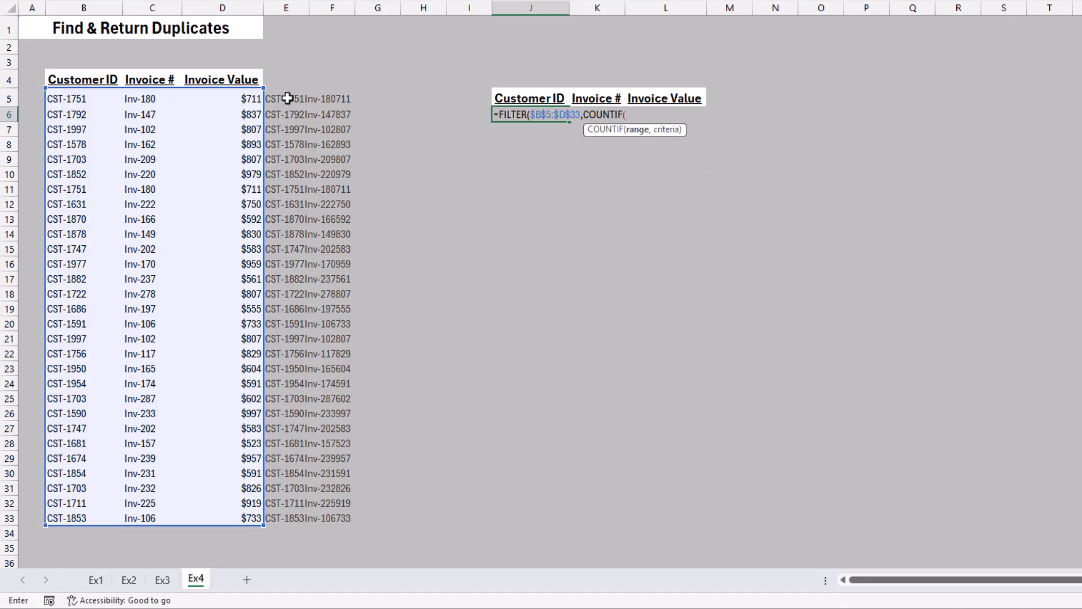
pyautogui.moveTo(285, 100); pyautogui.dragTo(268, 521)
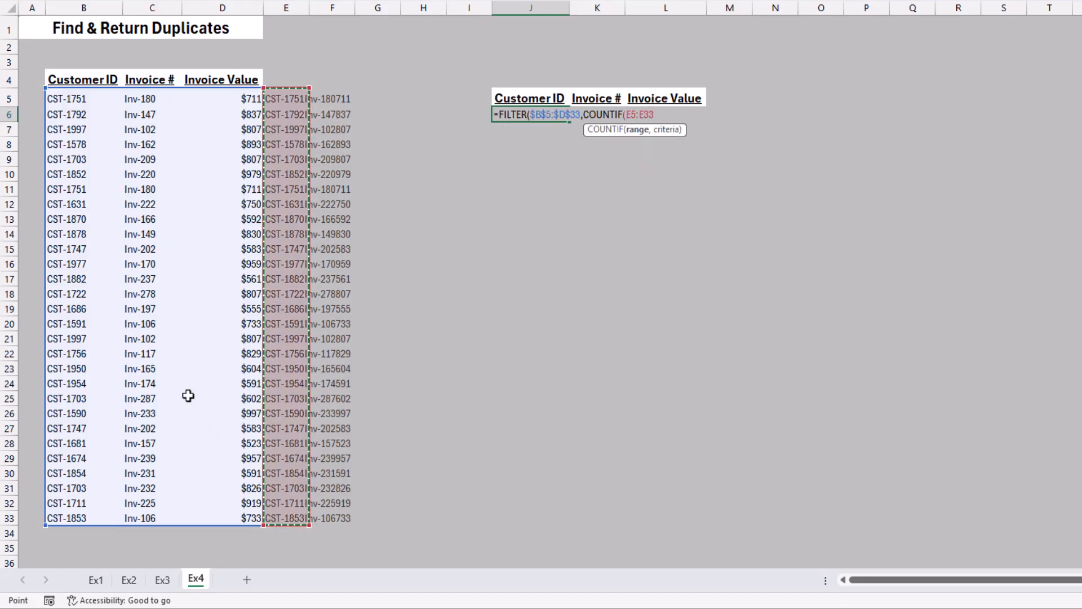
pyautogui.write(',')
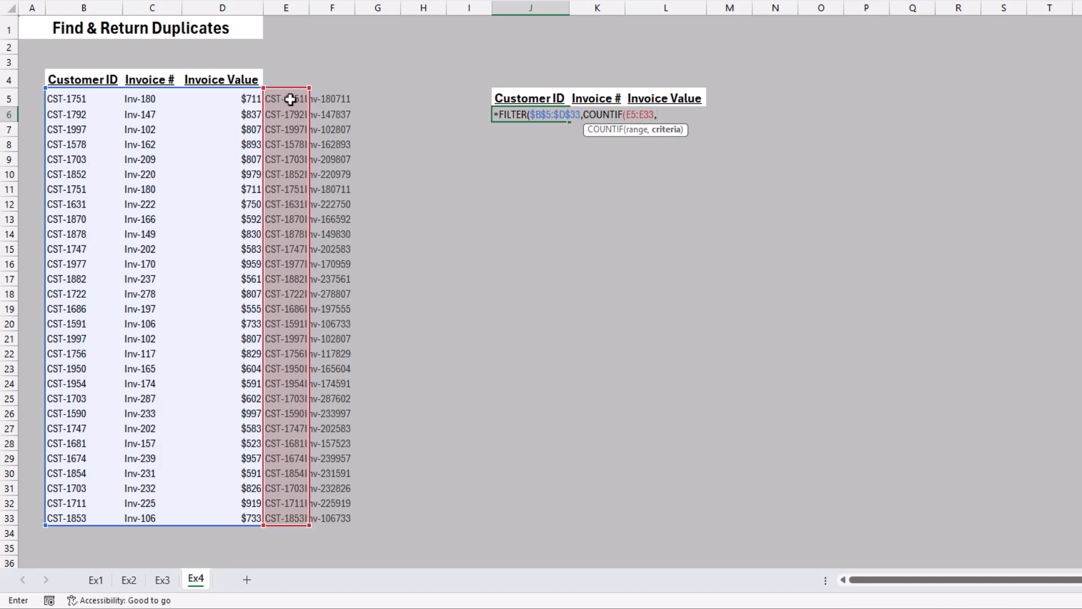
pyautogui.moveTo(293, 100); pyautogui.dragTo(289, 516)
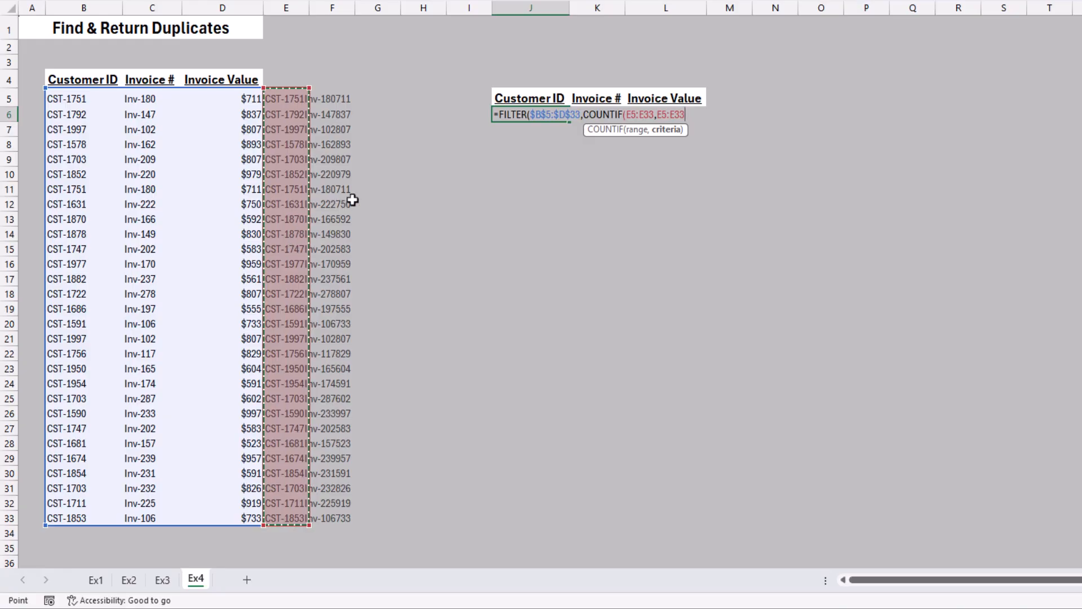
pyautogui.write(')>1')
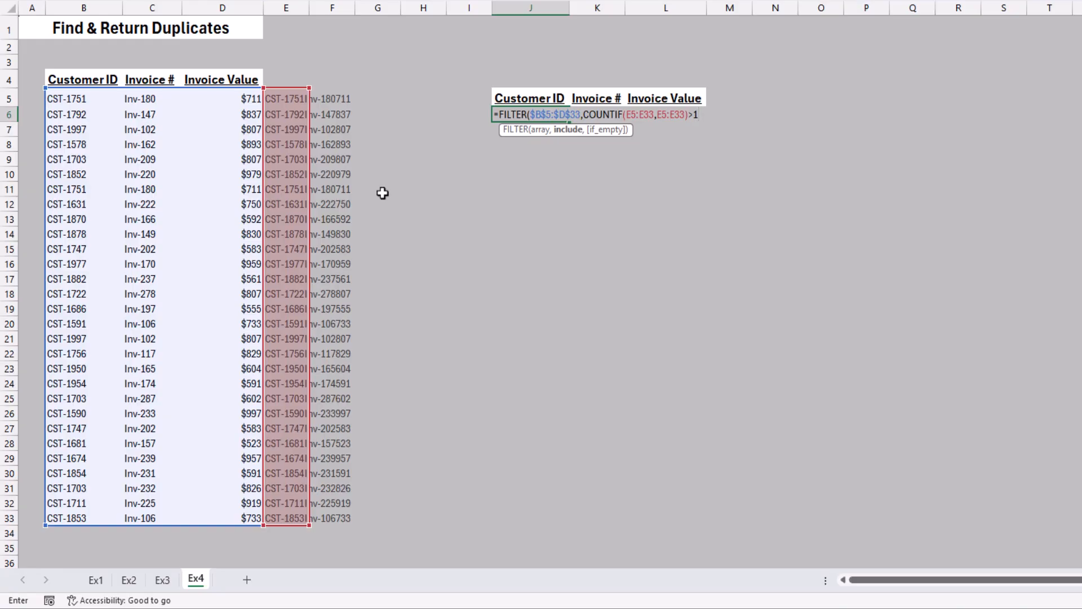
# Complete the FILTER formula with "" as the result if nothing matches, and enter it.
pyautogui.write(',""')
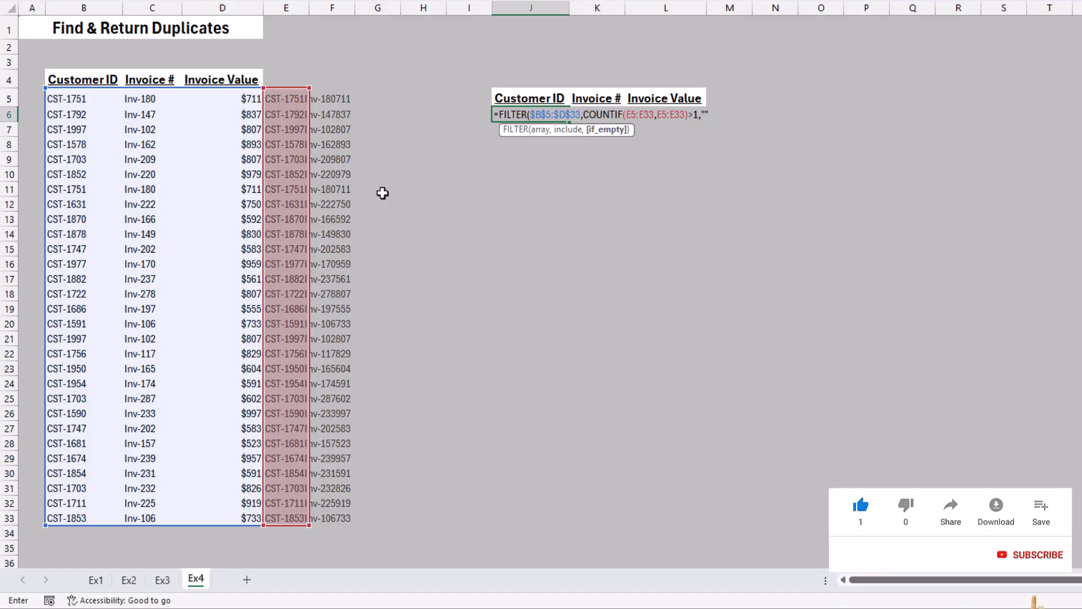
pyautogui.write(')')
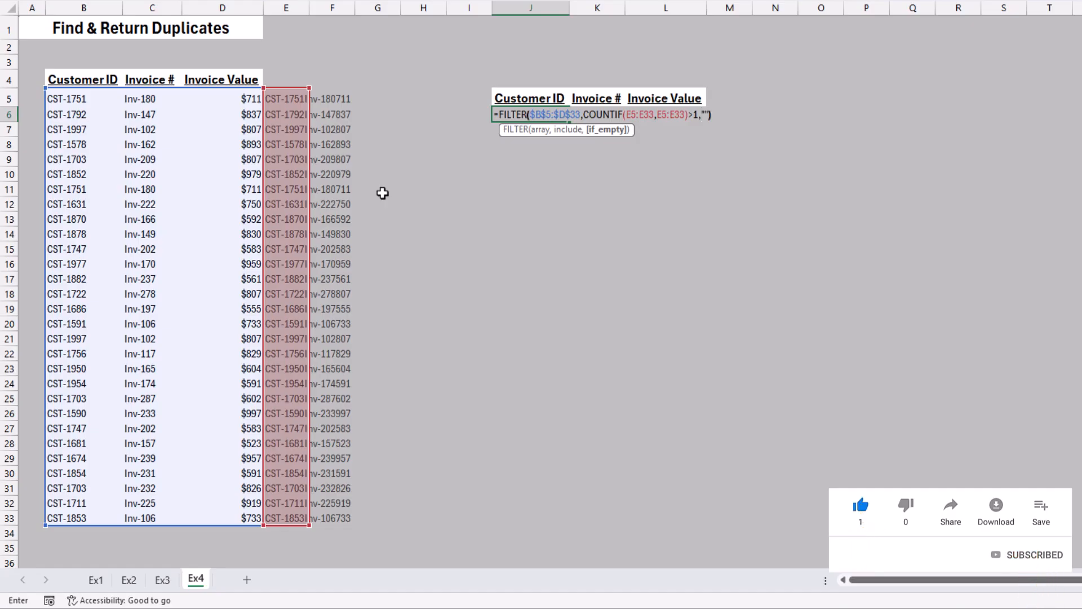
pyautogui.press('Return')
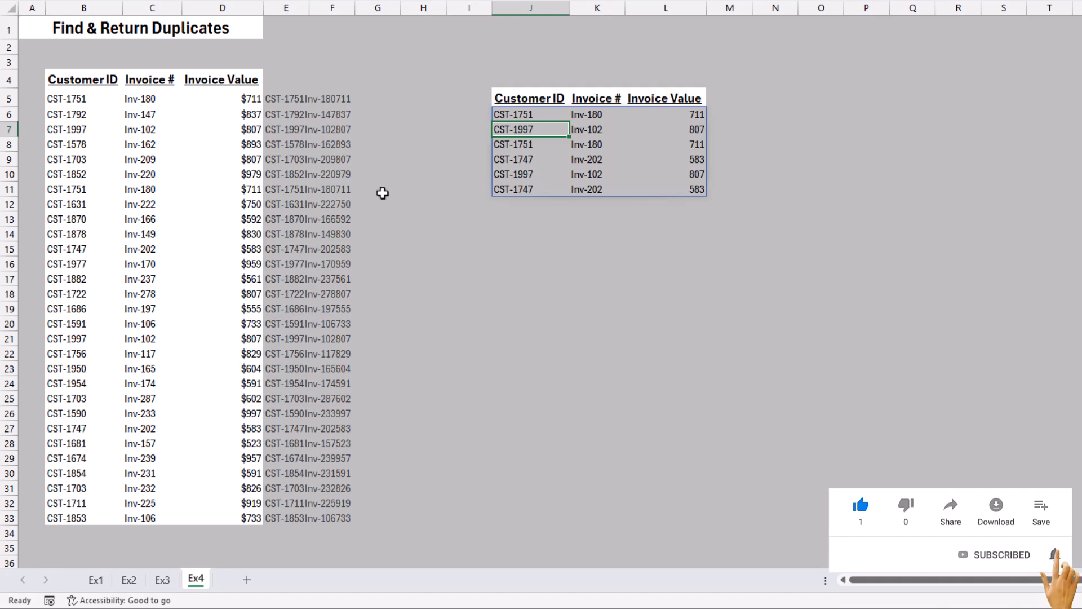
# Examine the rows returned in J6:L11, selecting rows 6 and 8 and rows 7 and 10 to compare the matching invoices.
pyautogui.moveTo(532, 104); pyautogui.dragTo(696, 189)
pyautogui.moveTo(499, 113); pyautogui.dragTo(676, 116)
pyautogui.moveTo(515, 143); pyautogui.dragTo(691, 144)
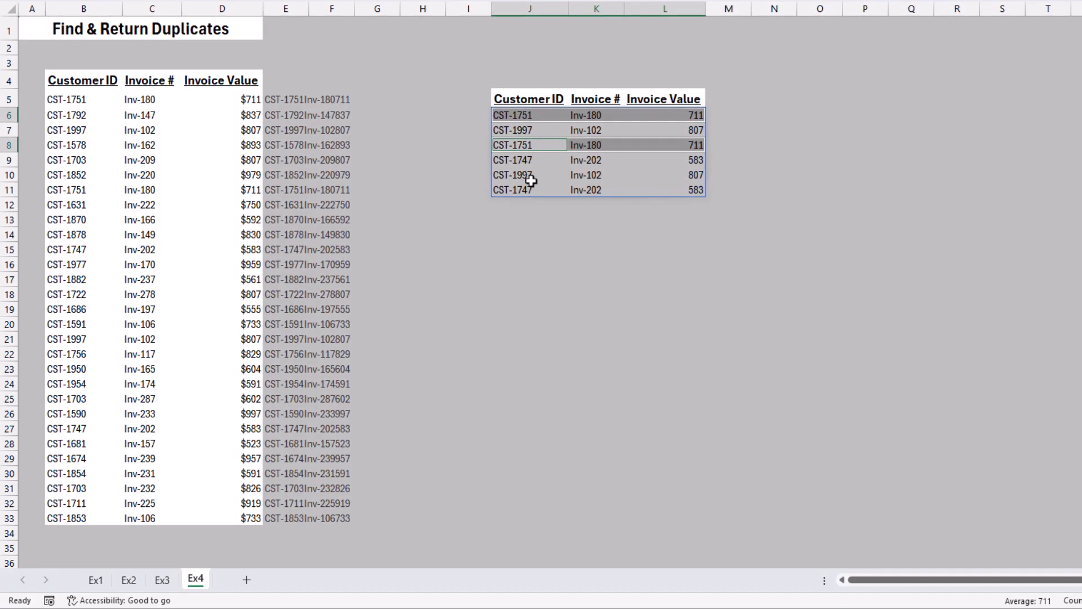
pyautogui.moveTo(505, 176); pyautogui.dragTo(652, 174)
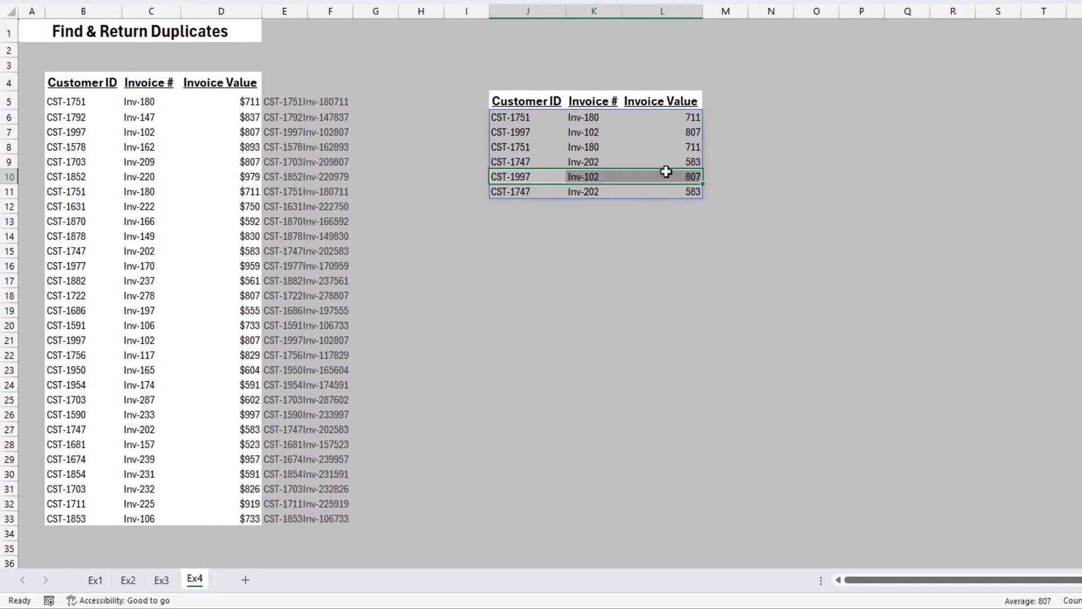
pyautogui.moveTo(509, 130); pyautogui.dragTo(675, 135)
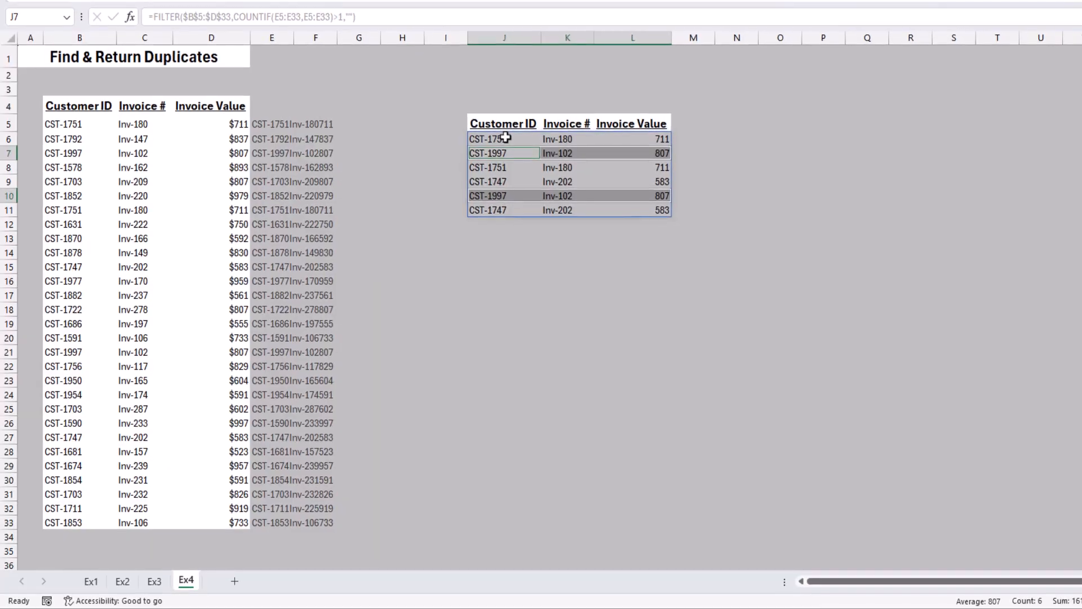
# Wrap the J6 formula in SORT in ascending order, making it =SORT(FILTER($B$5:$D$33,COUNTIF(E5:E33,E5:E33)>1,""),,1).
pyautogui.click(507, 135)
pyautogui.click(152, 21)
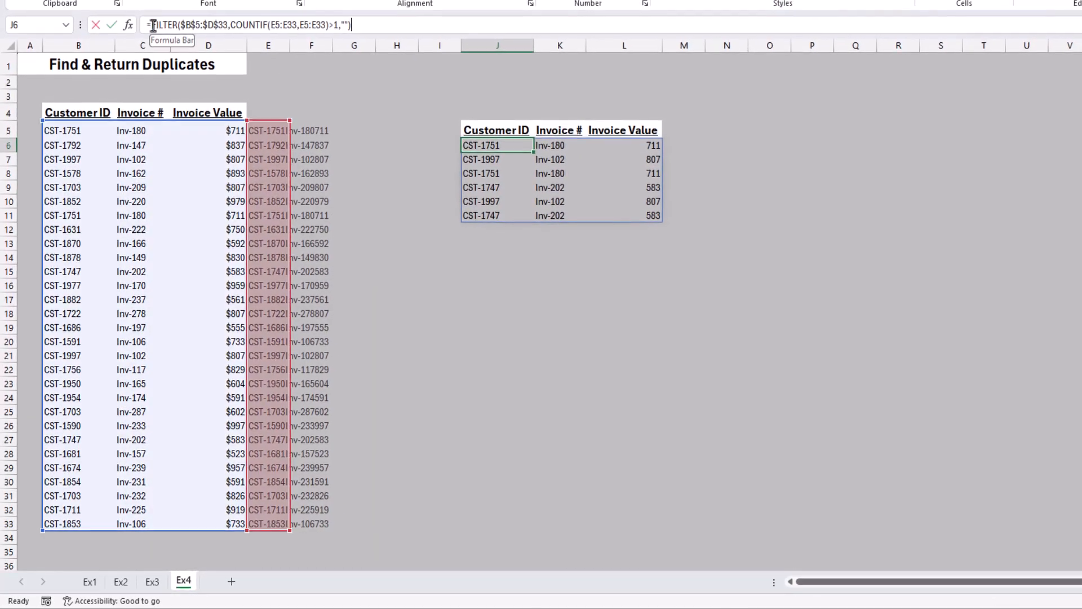
pyautogui.write('SORT(')
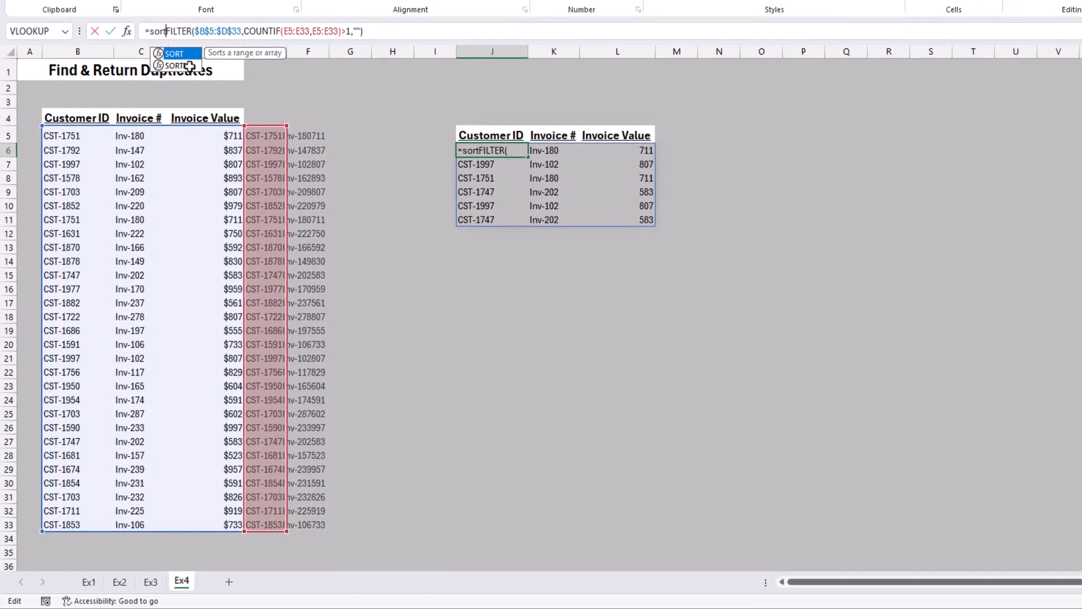
pyautogui.click(388, 34)
pyautogui.write('),,')
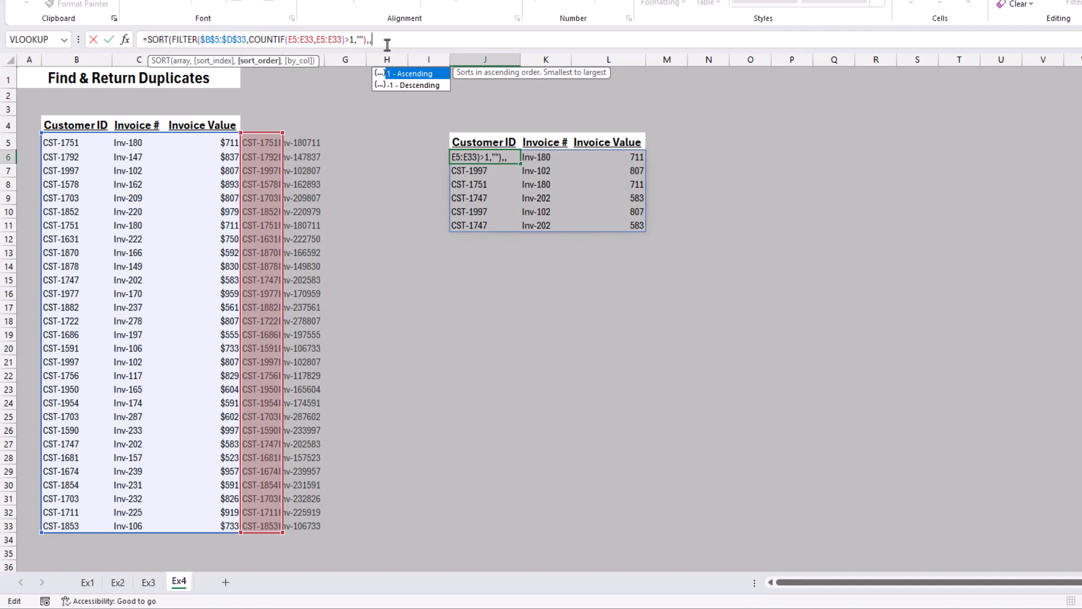
pyautogui.write('1')
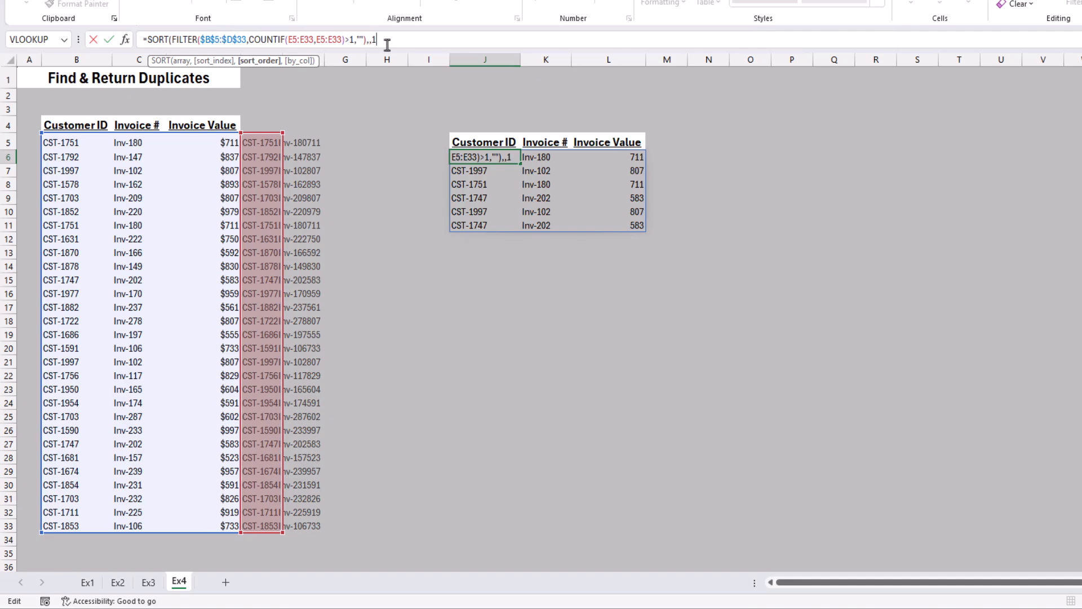
pyautogui.write(')')
pyautogui.press('Return')
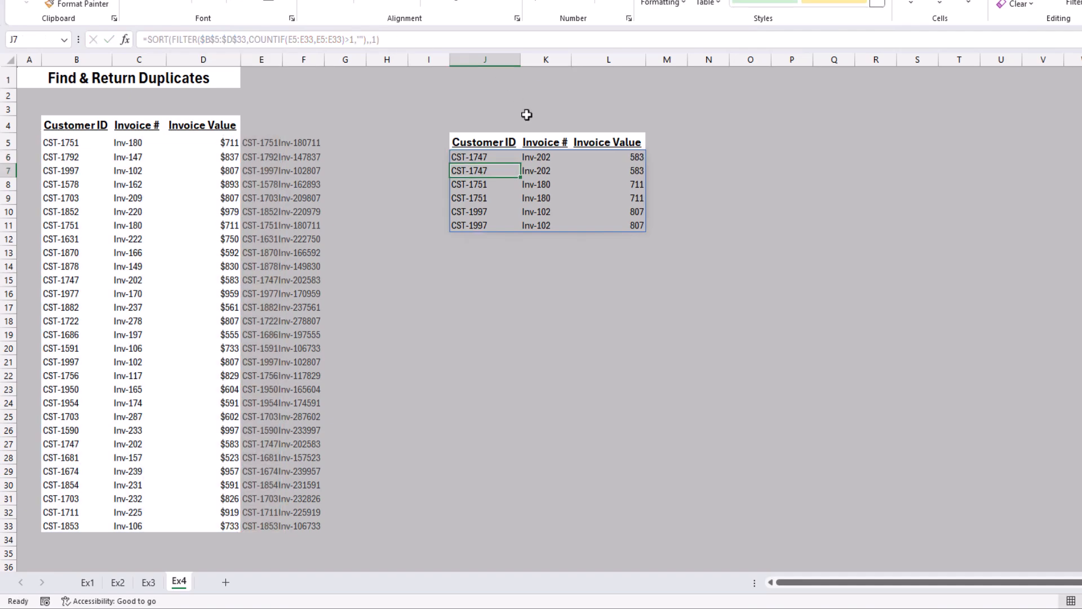
# Check the first pair of duplicate rows, J6:L7, in the sorted list.
pyautogui.moveTo(502, 157); pyautogui.dragTo(626, 176)
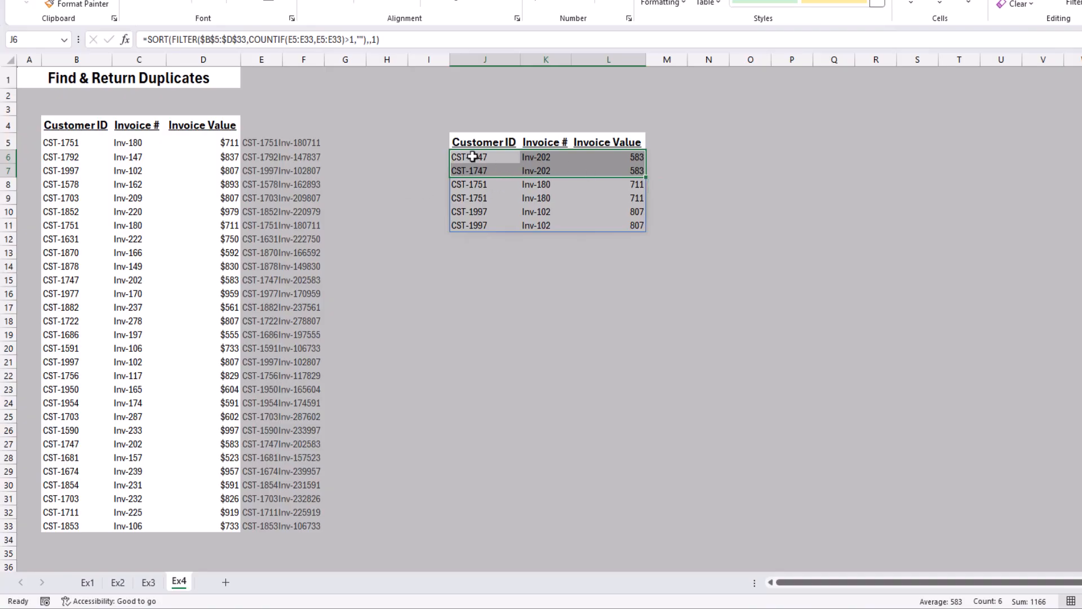
pyautogui.moveTo(474, 157); pyautogui.dragTo(626, 168)
pyautogui.moveTo(626, 167); pyautogui.dragTo(626, 168)
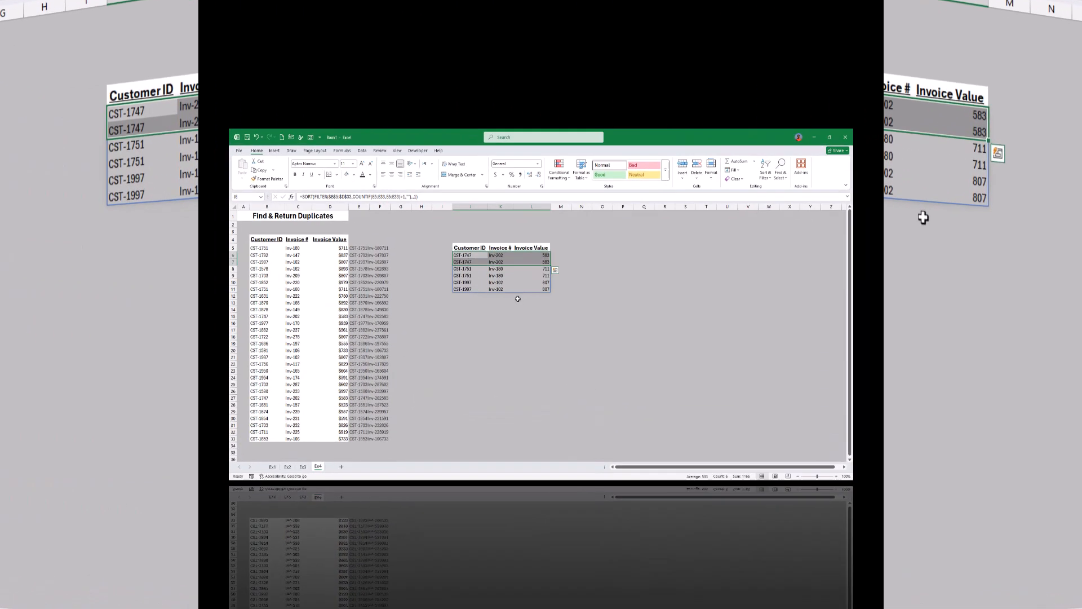